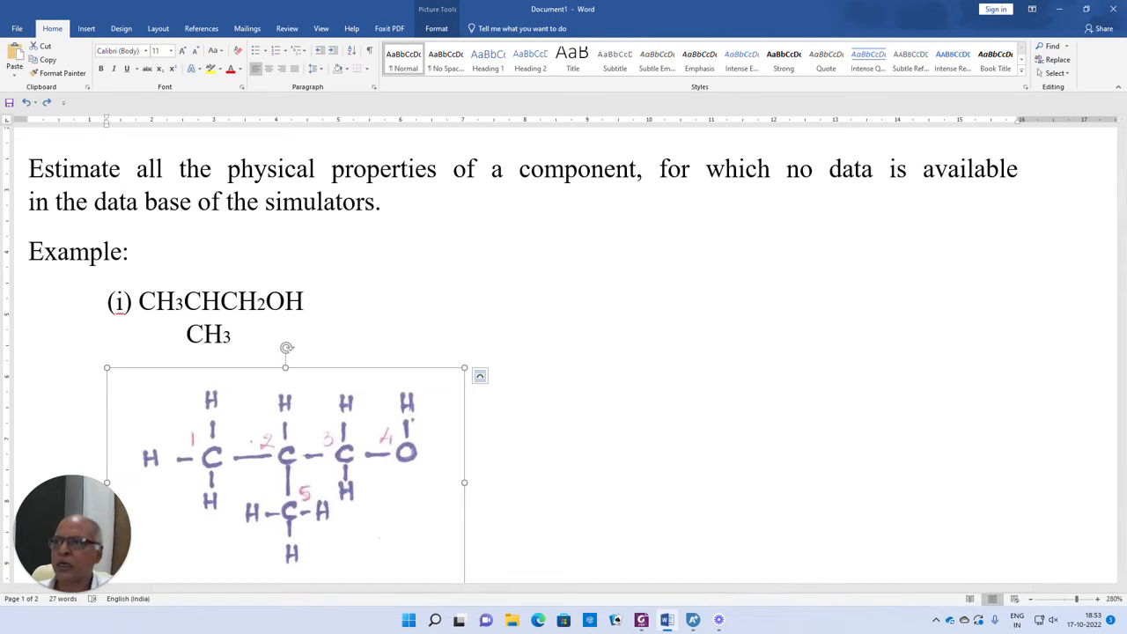
Switch to Aspen Plus and maximize its simulation window
click(692, 619)
drag(581, 94, 577, 40)
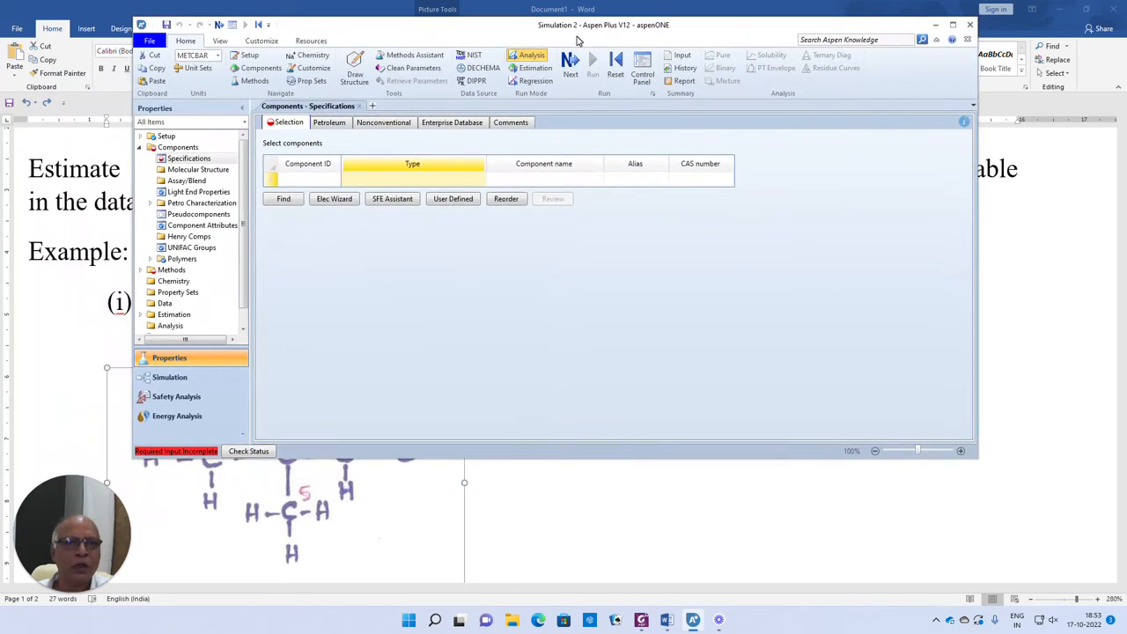
click(952, 24)
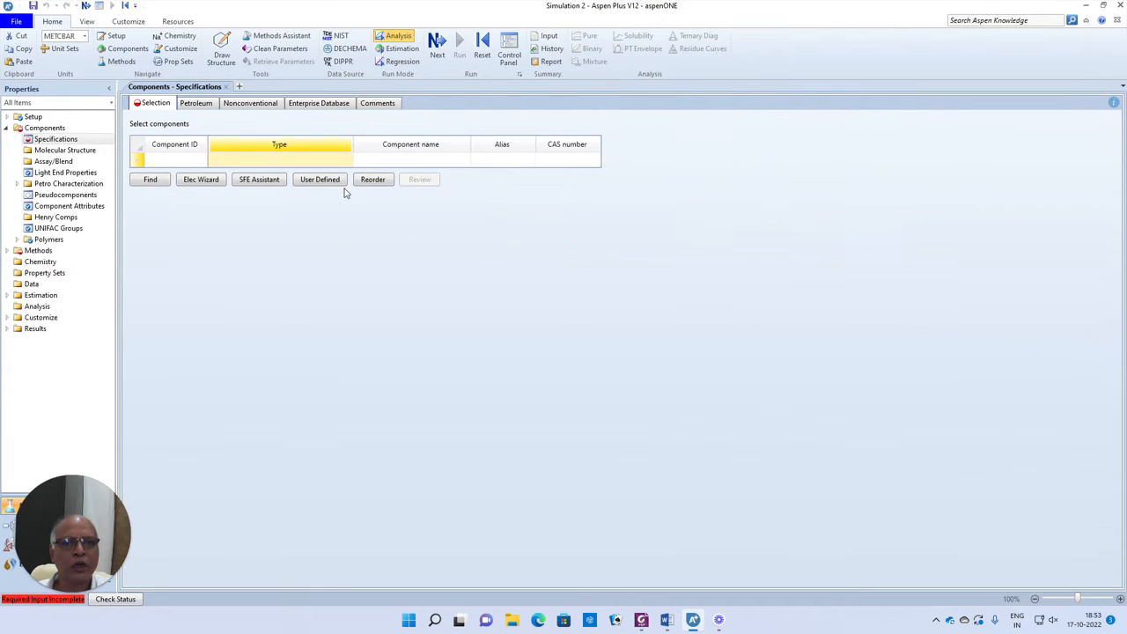
Add BENZENE as a component in the component specifications
click(174, 164)
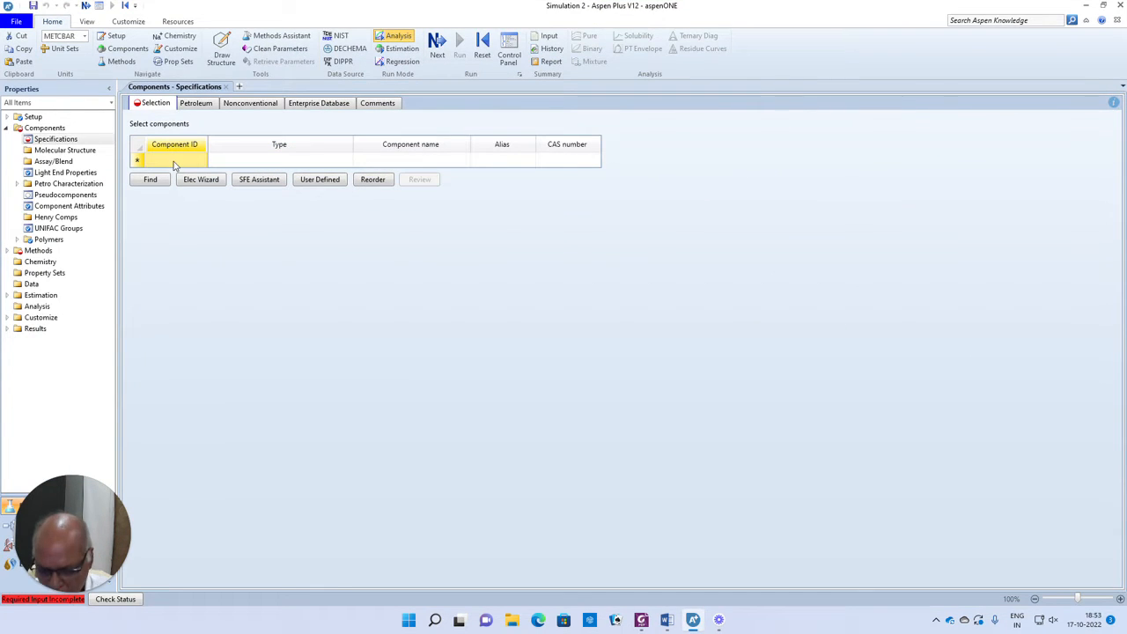
text(BENZENE)
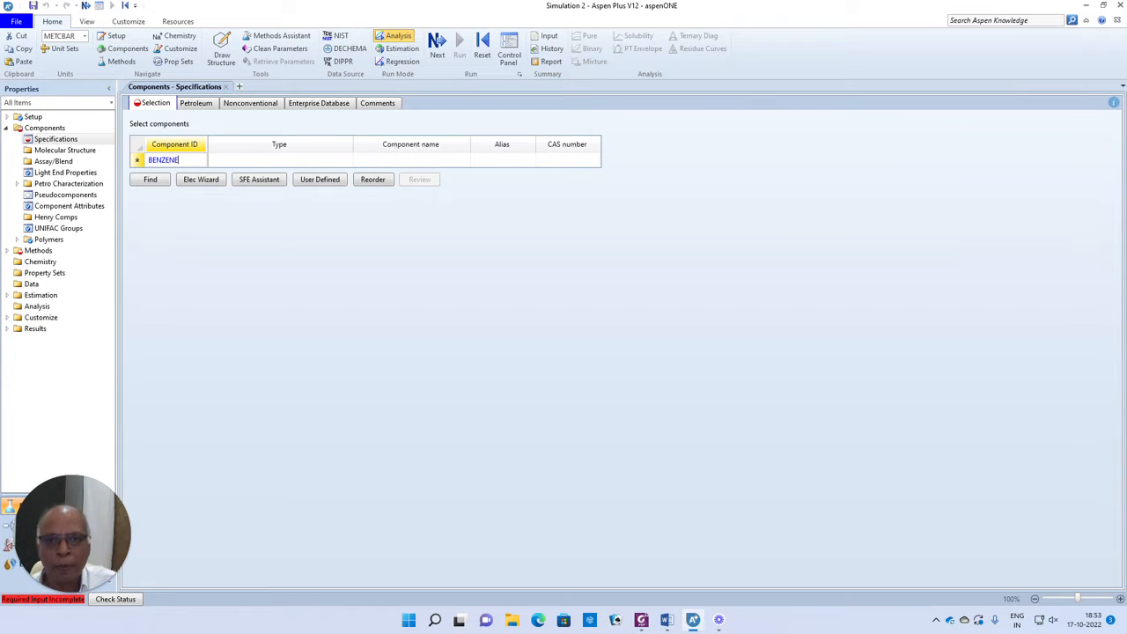
key(Return)
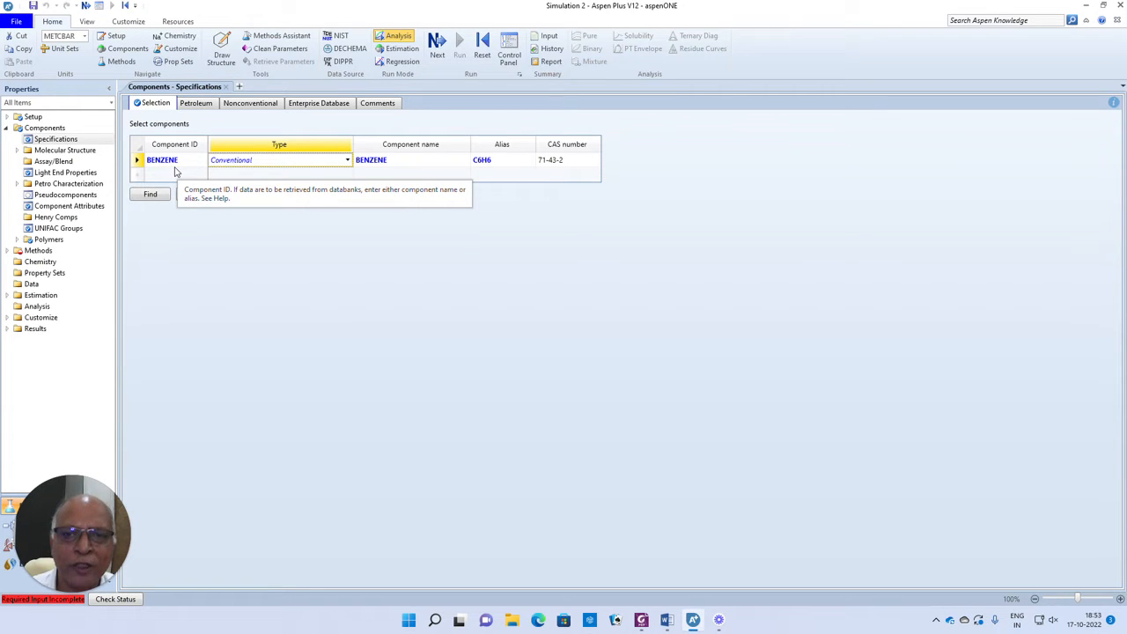
Evaluate the pure-component properties of BENZENE with the NIST ThermoData Engine and view its gas thermal conductivity parameters
click(338, 37)
click(175, 169)
click(46, 182)
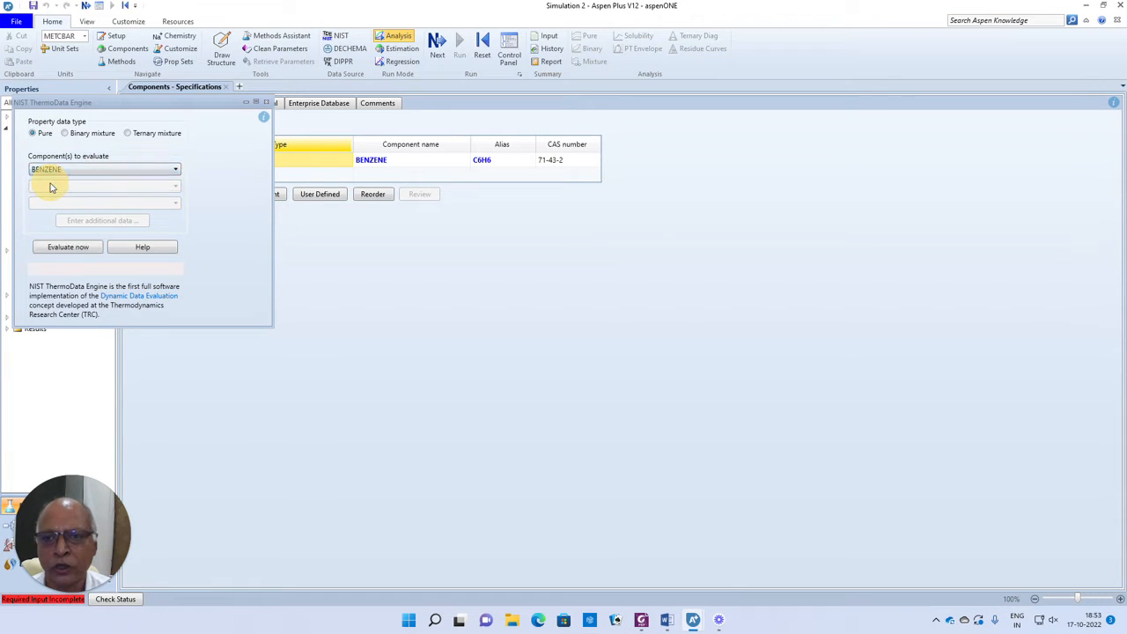
click(75, 253)
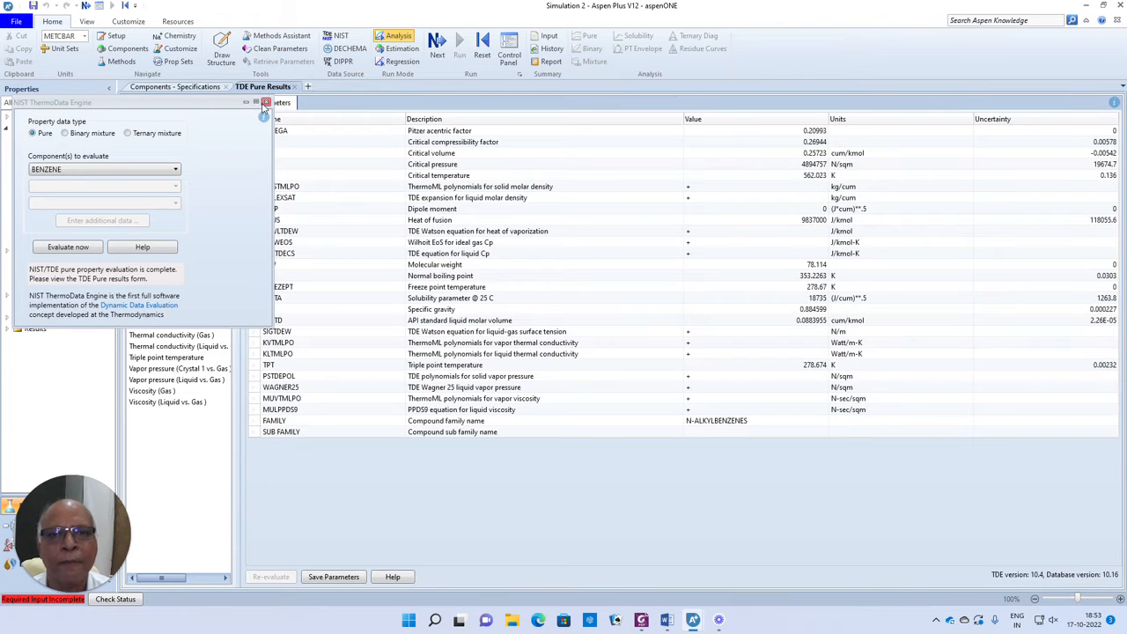
click(267, 103)
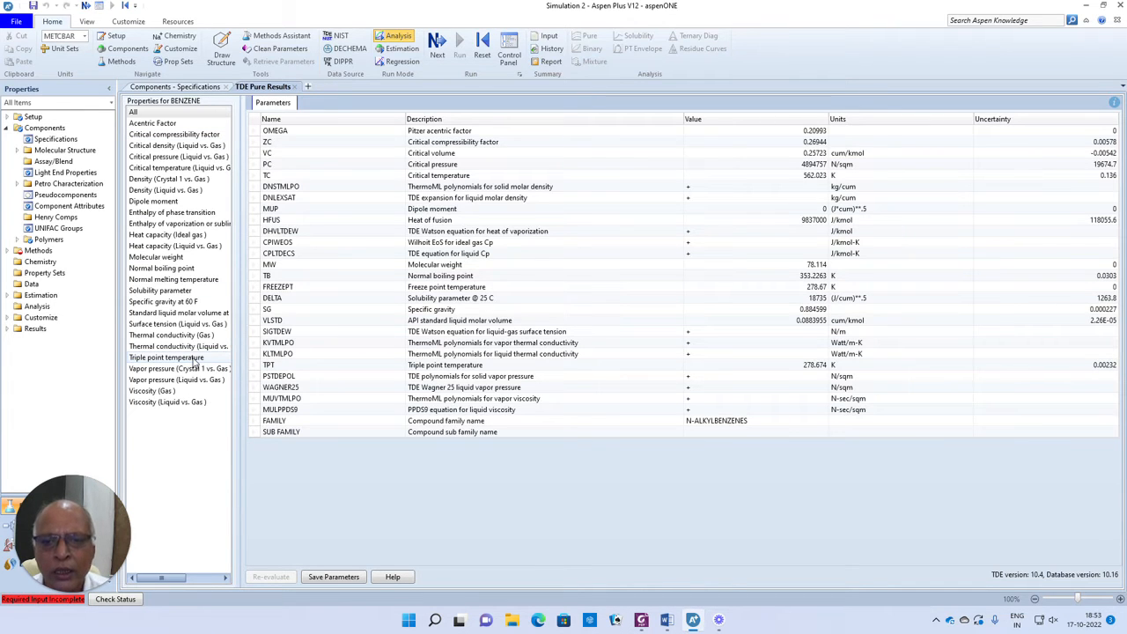
click(160, 337)
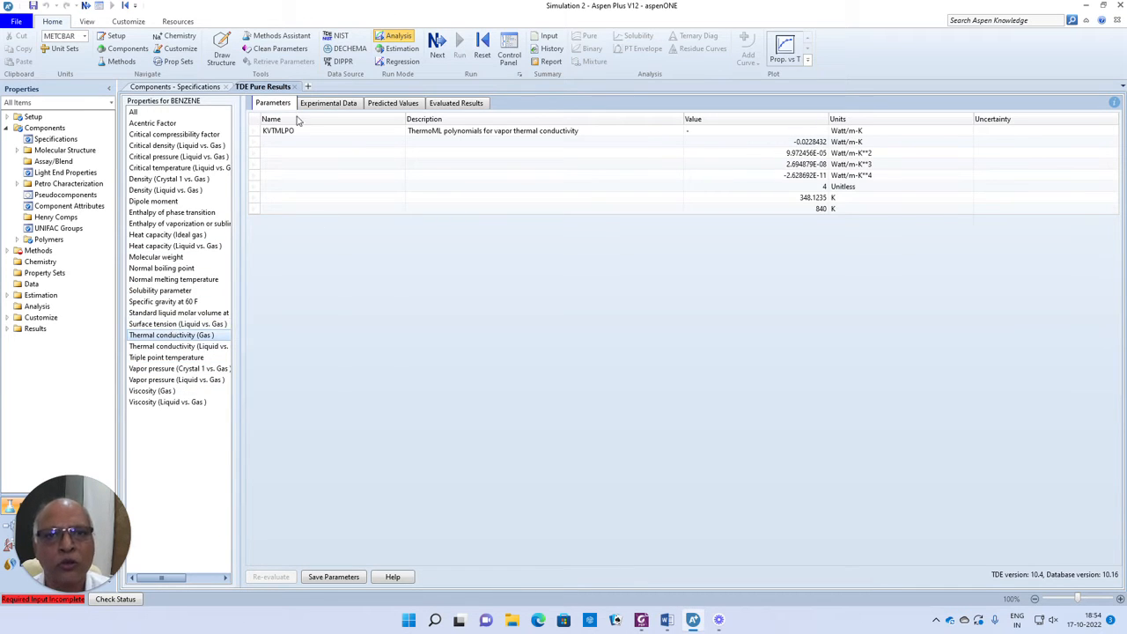
click(295, 86)
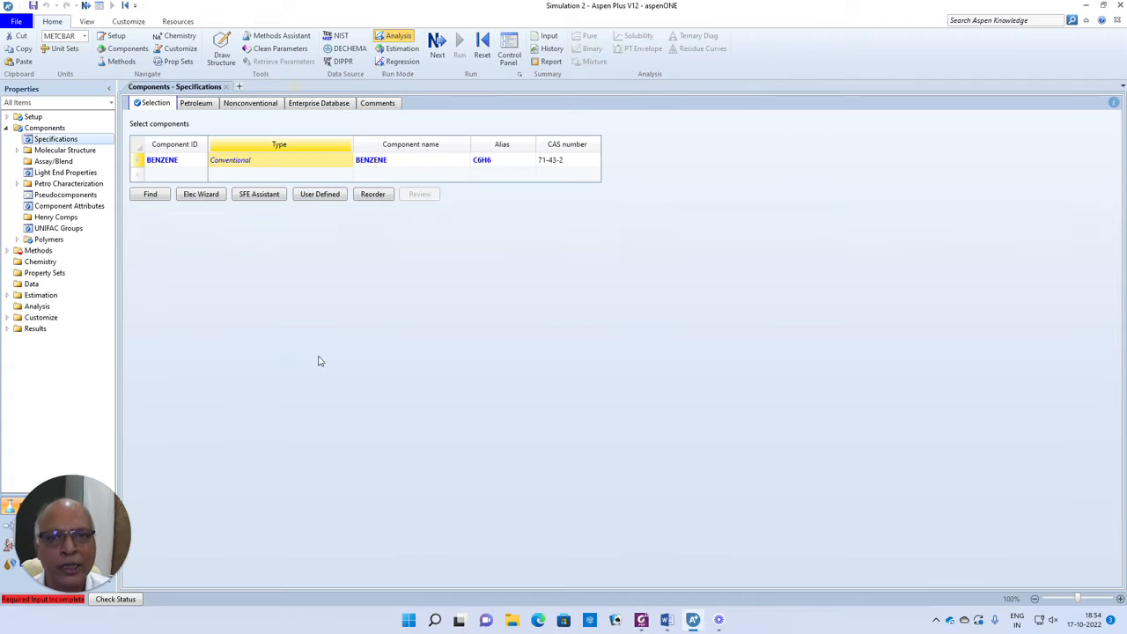
Delete the BENZENE row from the component list
right_click(136, 163)
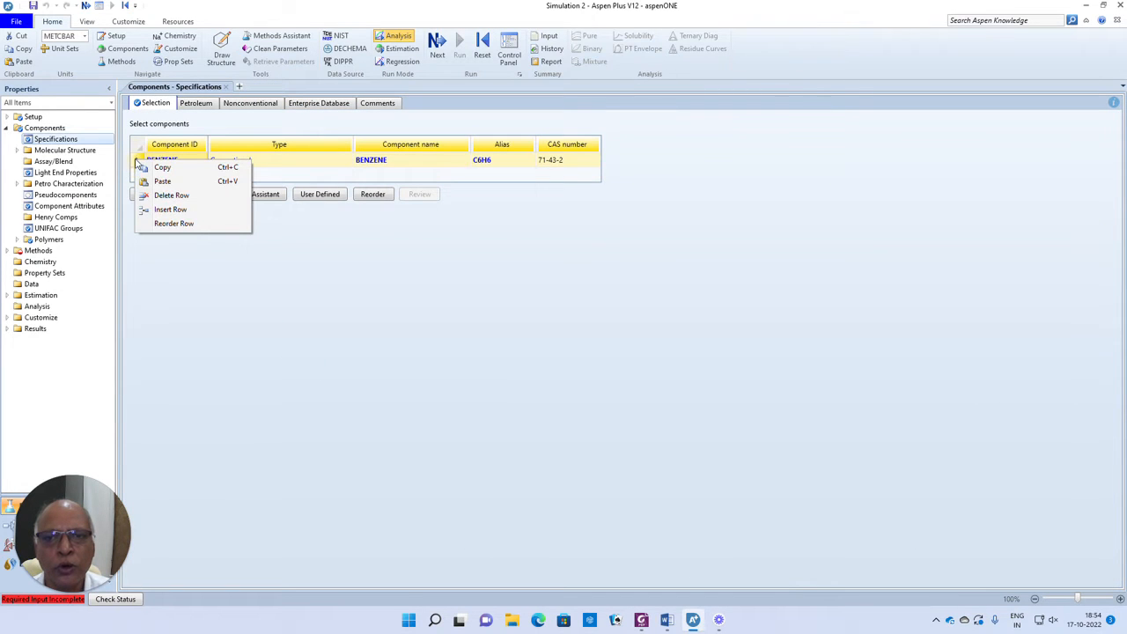
click(165, 195)
click(570, 260)
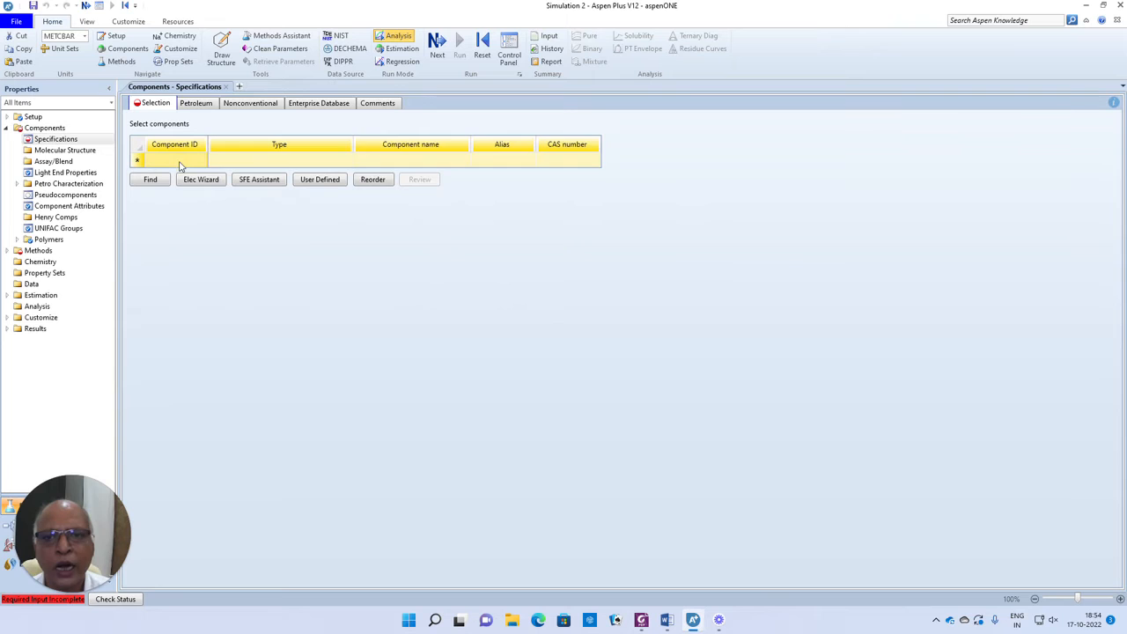
Add a new conventional component, entering a personal first name as its component ID
text(SAR)
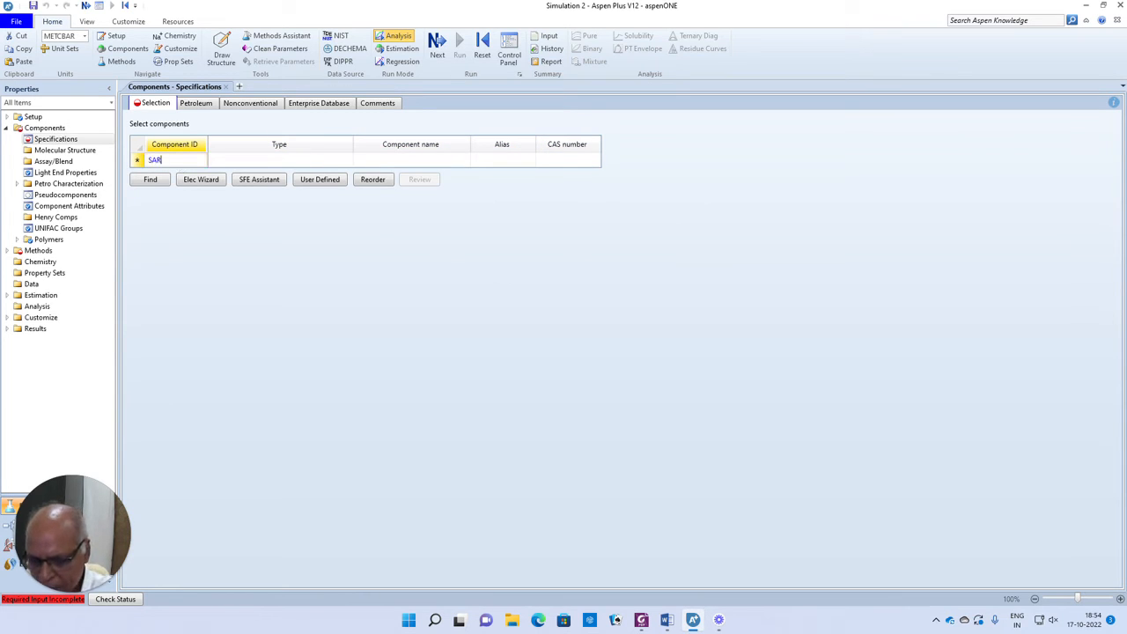
text(ATH)
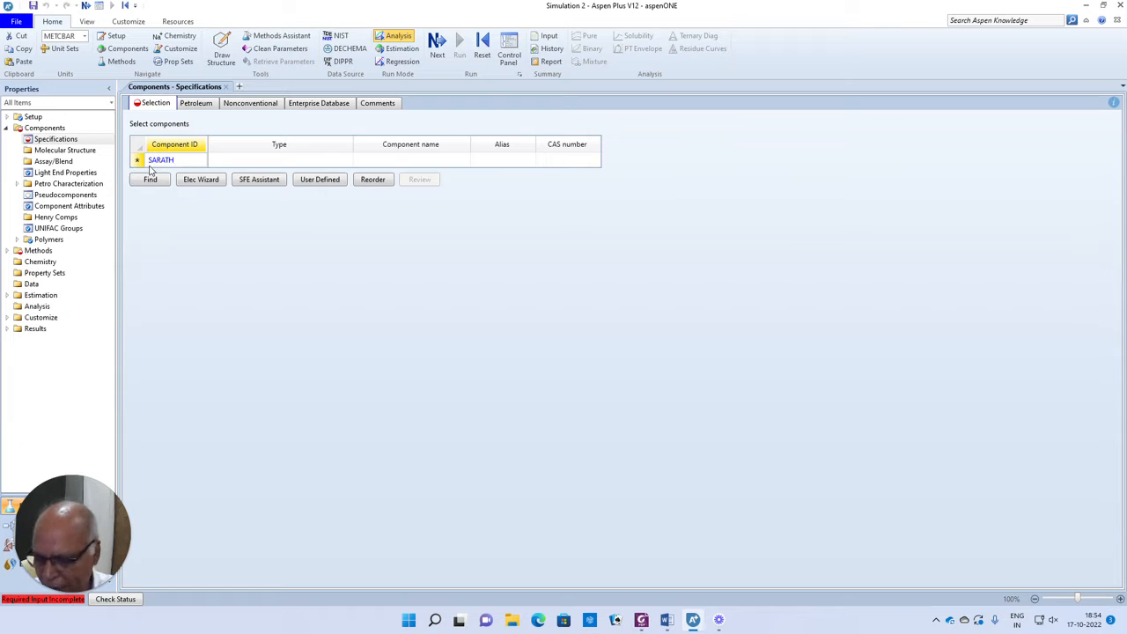
click(269, 165)
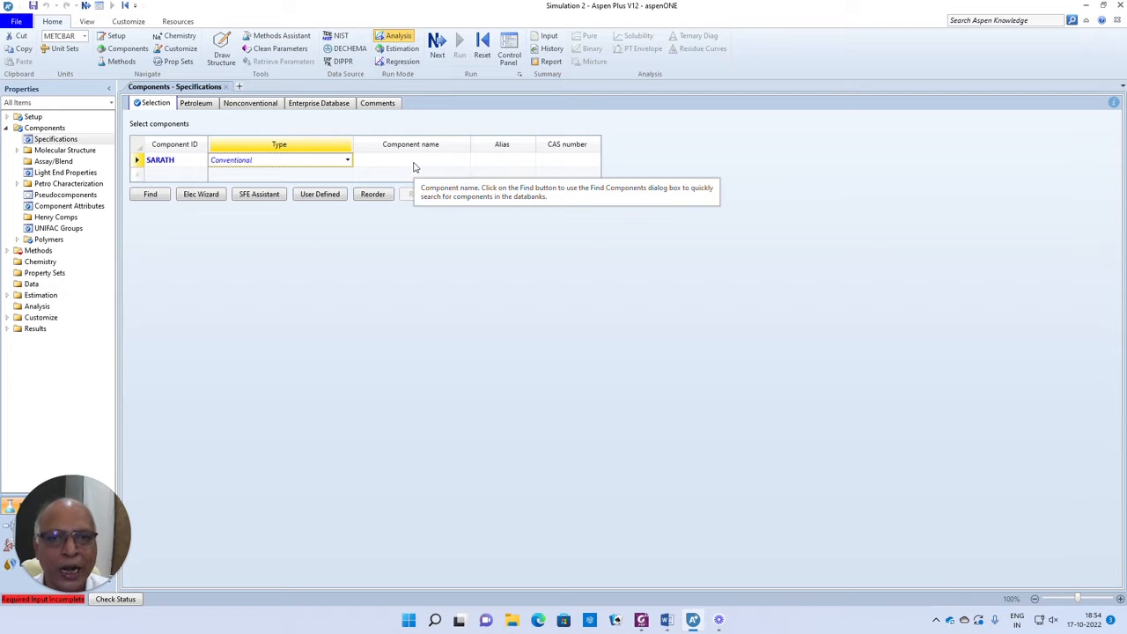
Start the User-Defined Component Wizard for the new component and open the definition of its molecule by connectivity
click(318, 196)
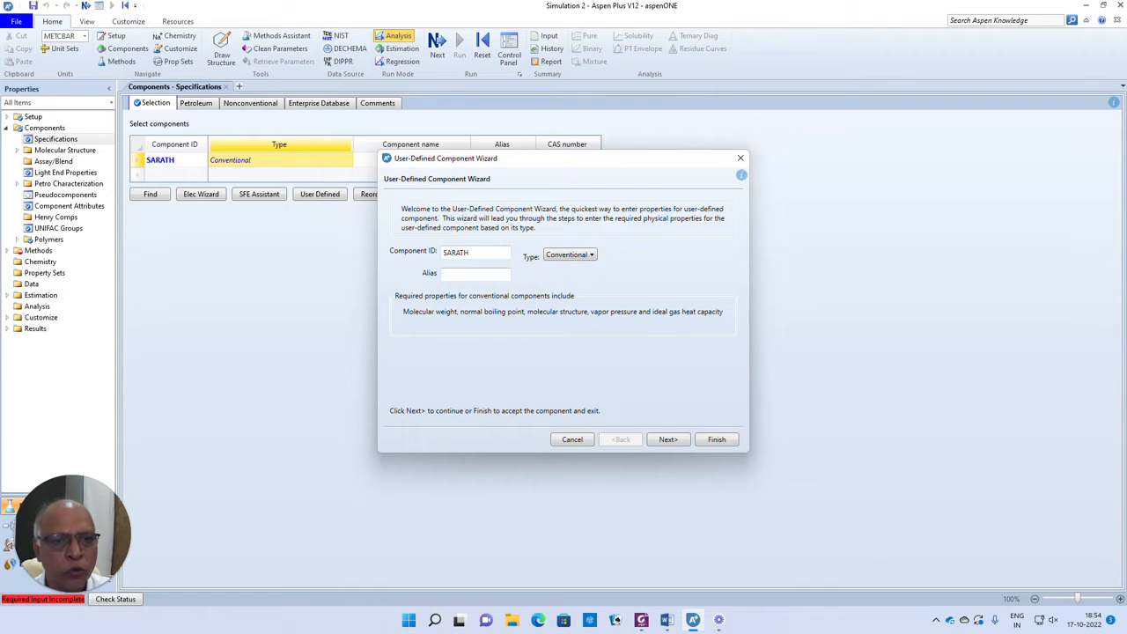
click(668, 439)
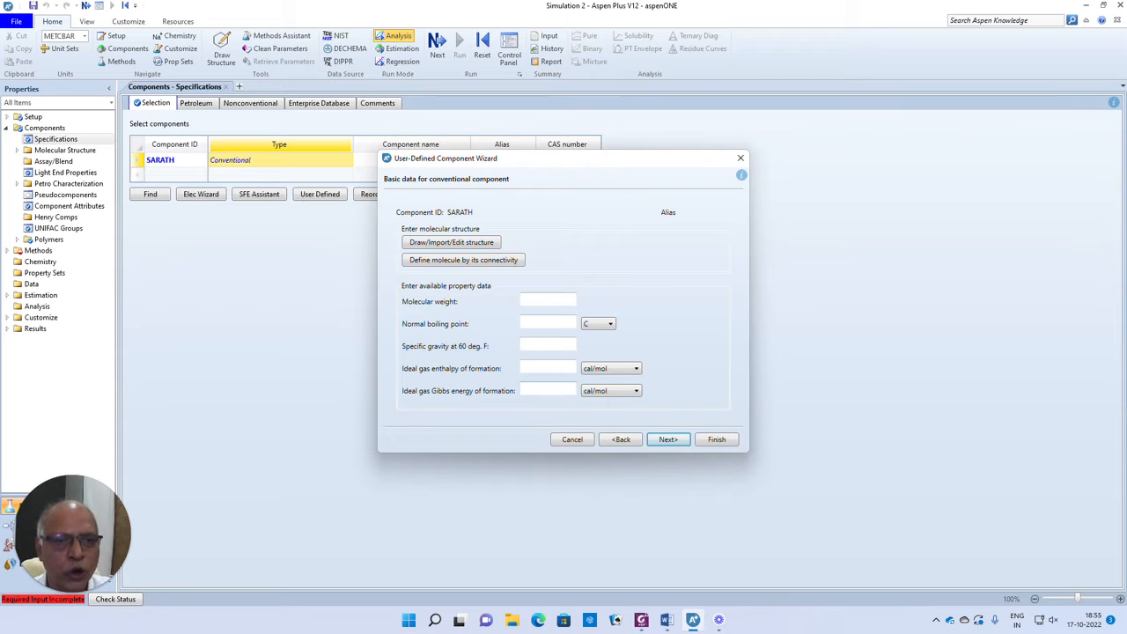
click(467, 261)
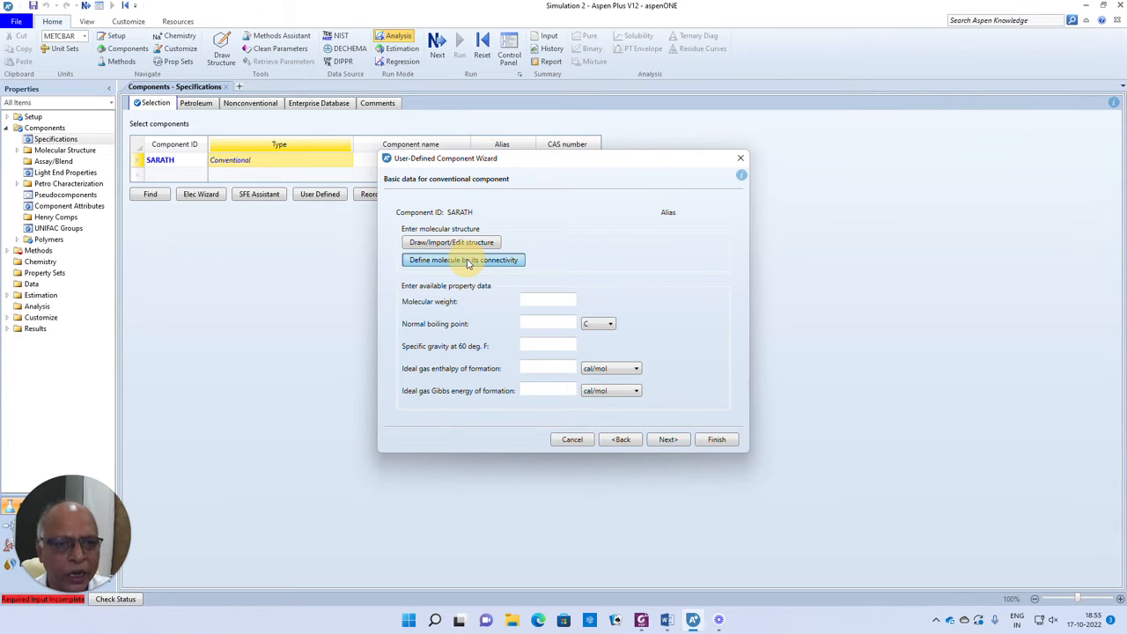
Switch to the Word document to examine the numbered atoms in the CH3CHCH2OH structure drawing, and return to Aspen Plus
click(662, 621)
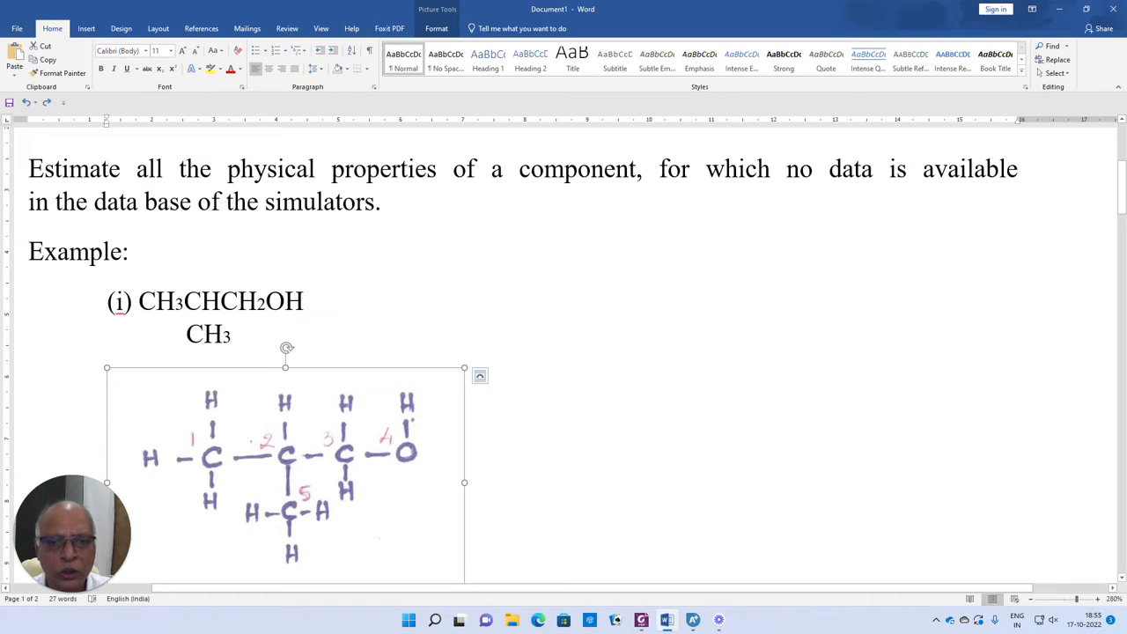
scroll(563, 352, down, 3)
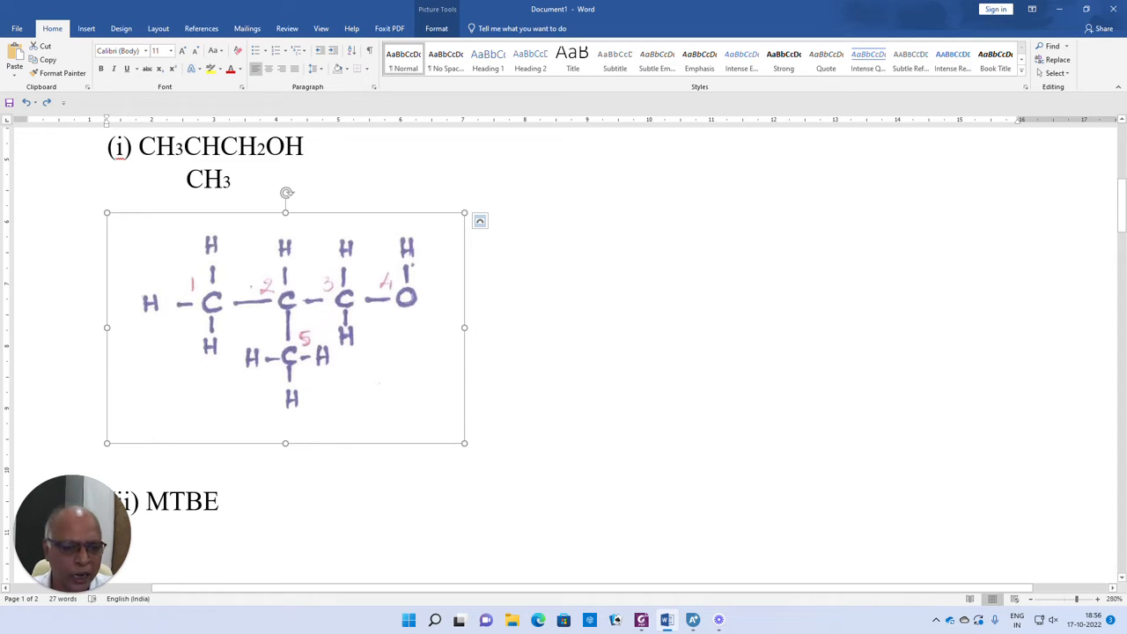
click(693, 619)
Define the first connectivity row as atom 1 (C) joined to atom 2 (C) by a single bond
click(293, 227)
text(1)
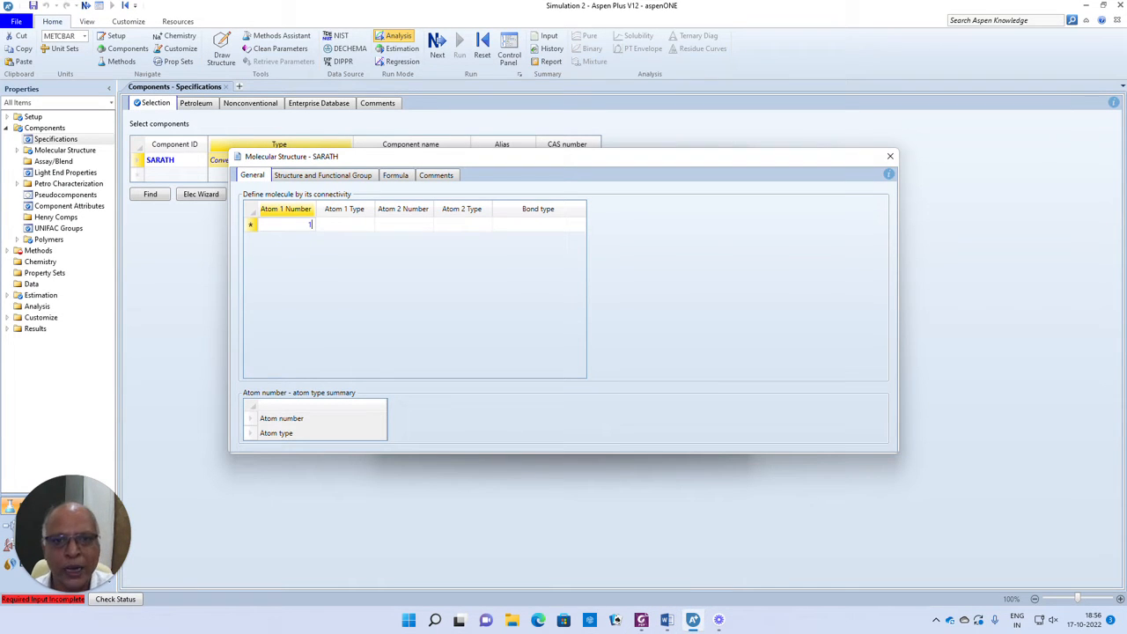
key(Tab)
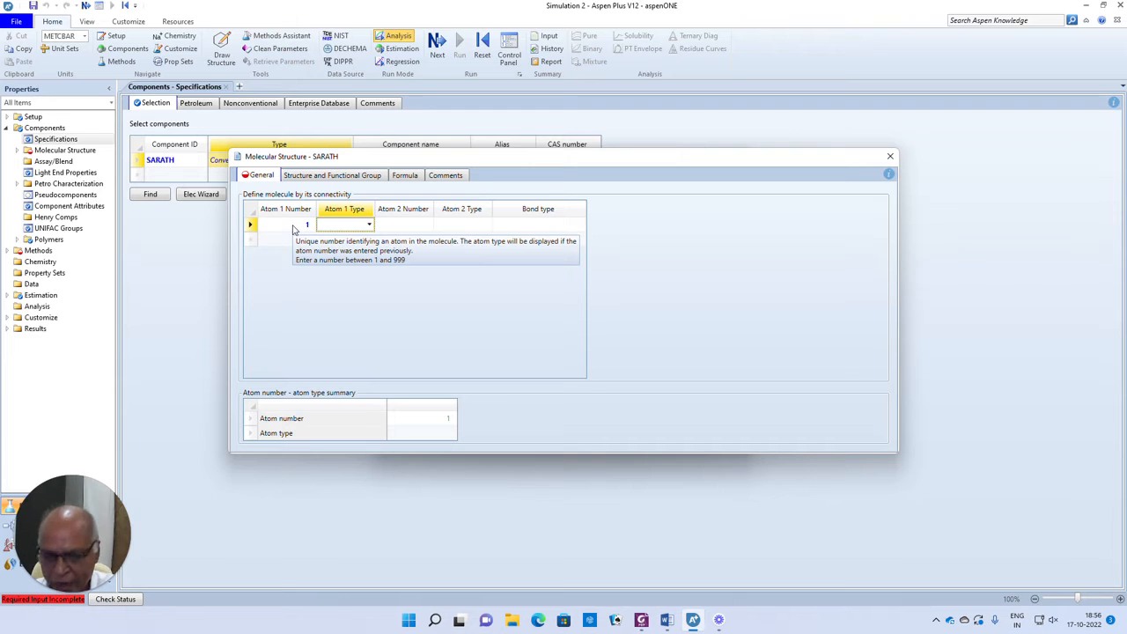
text(C)
click(410, 227)
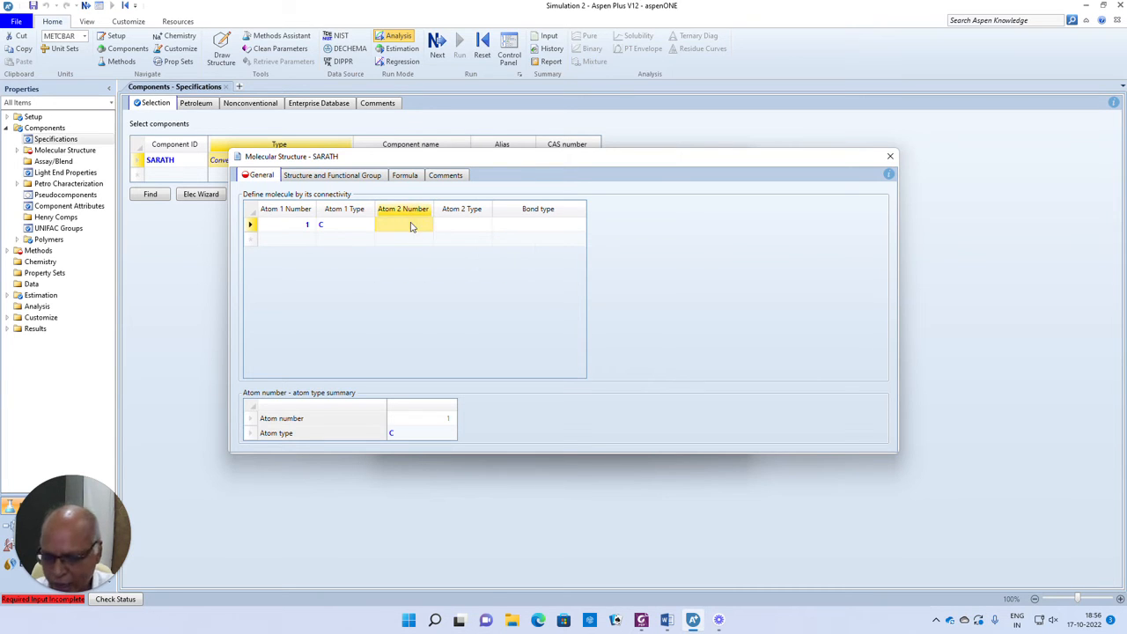
text(2)
click(463, 230)
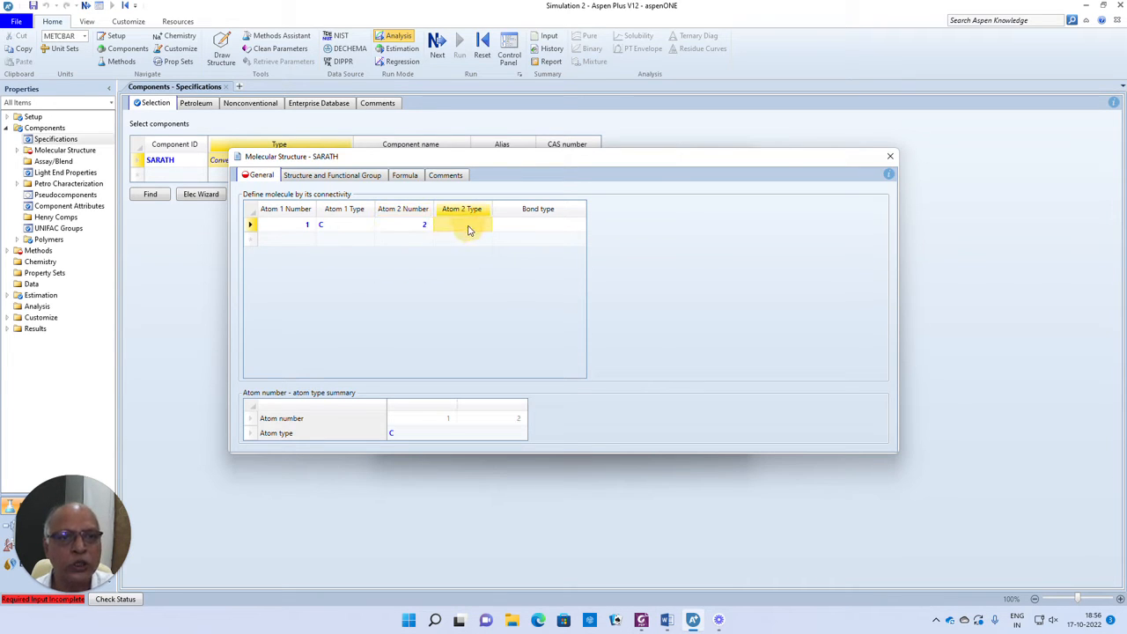
click(486, 225)
click(440, 239)
click(528, 227)
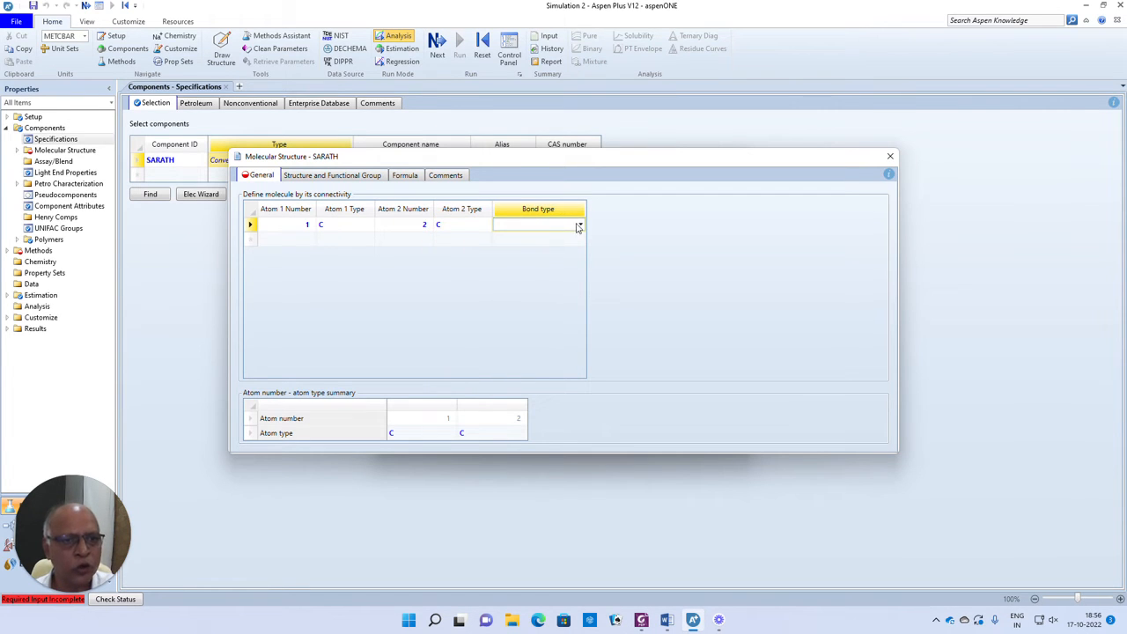
click(579, 226)
click(523, 238)
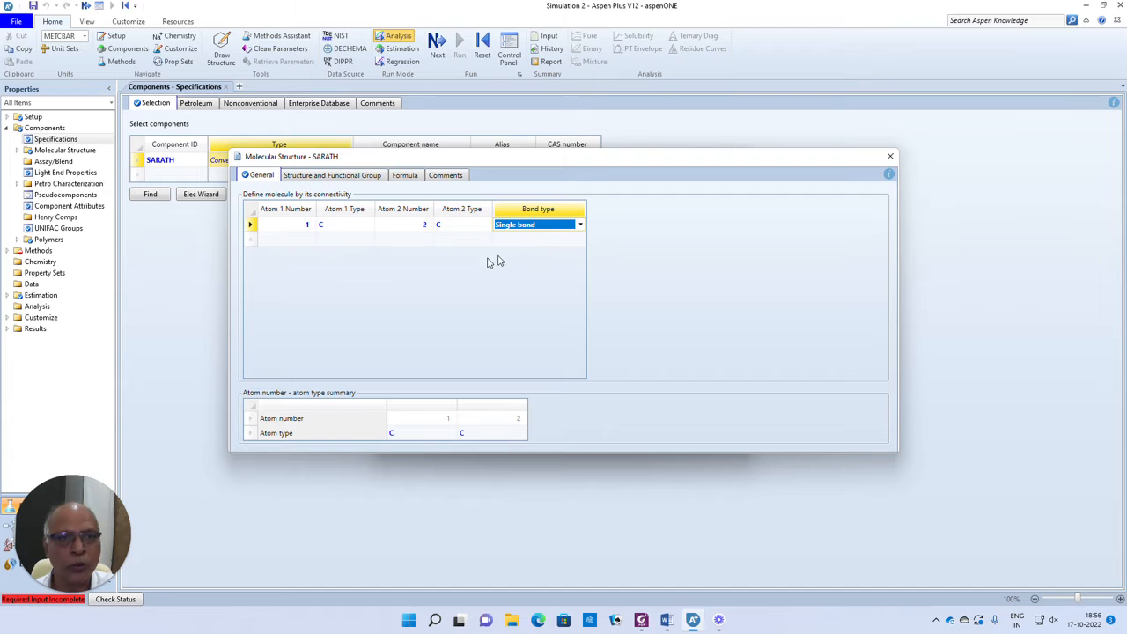
Define the second connectivity row as atom 2 (C) joined to atom 3 (C) by a single bond
click(302, 241)
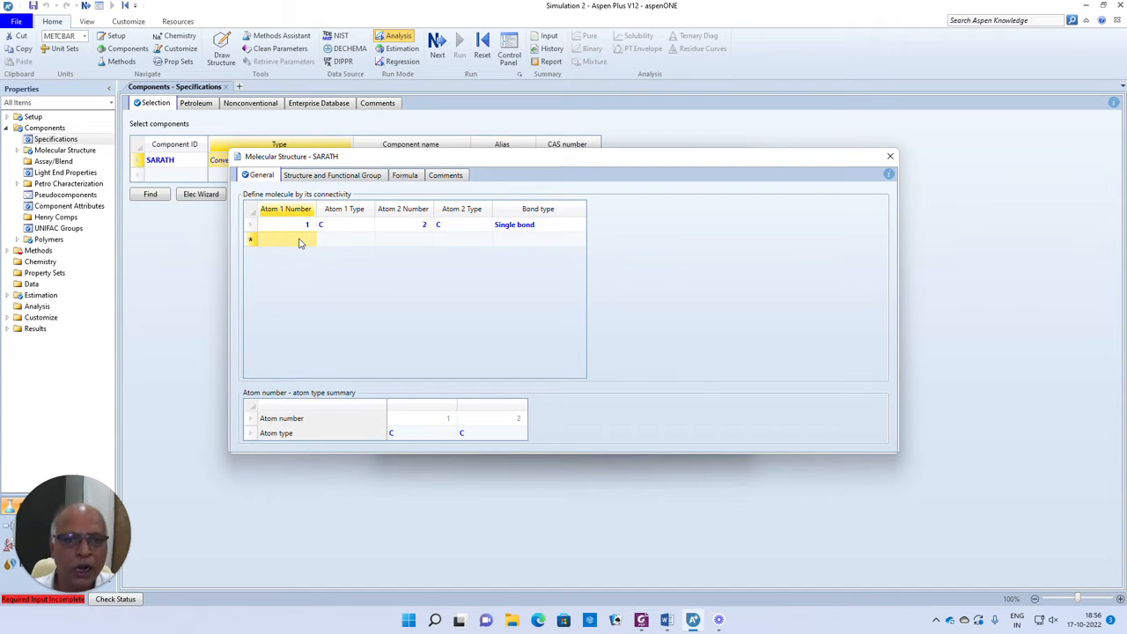
text(2)
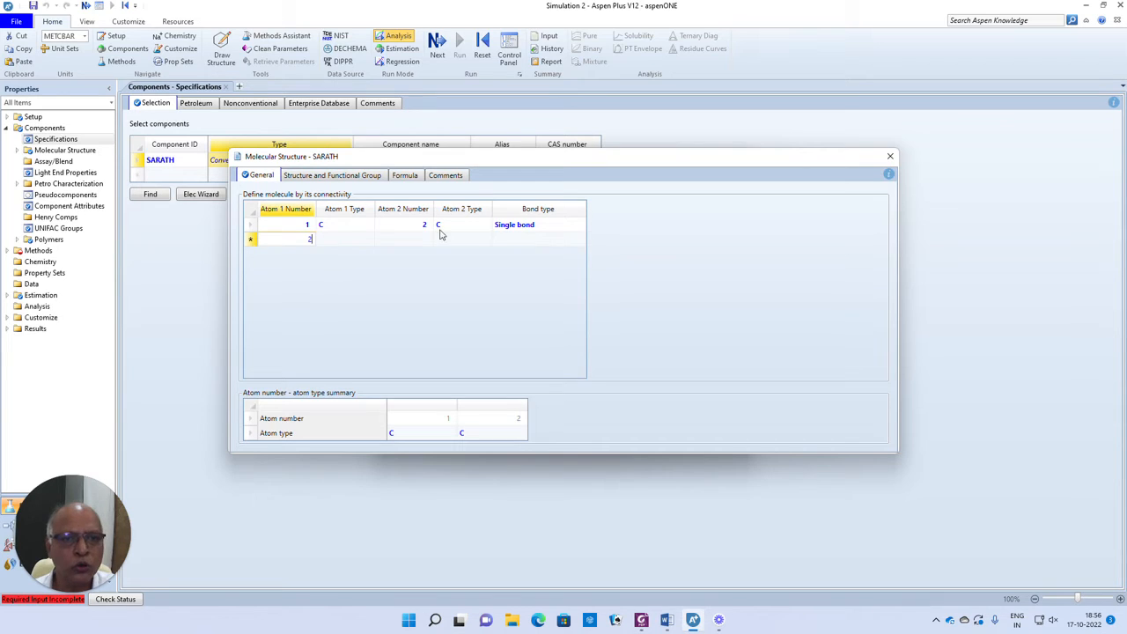
key(Tab)
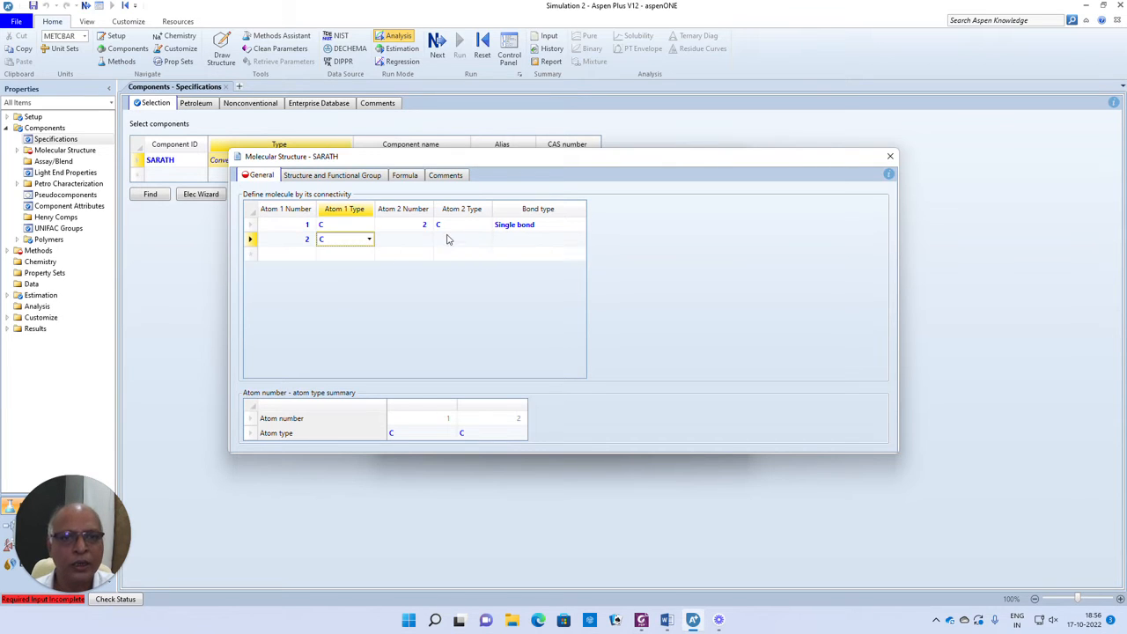
click(425, 243)
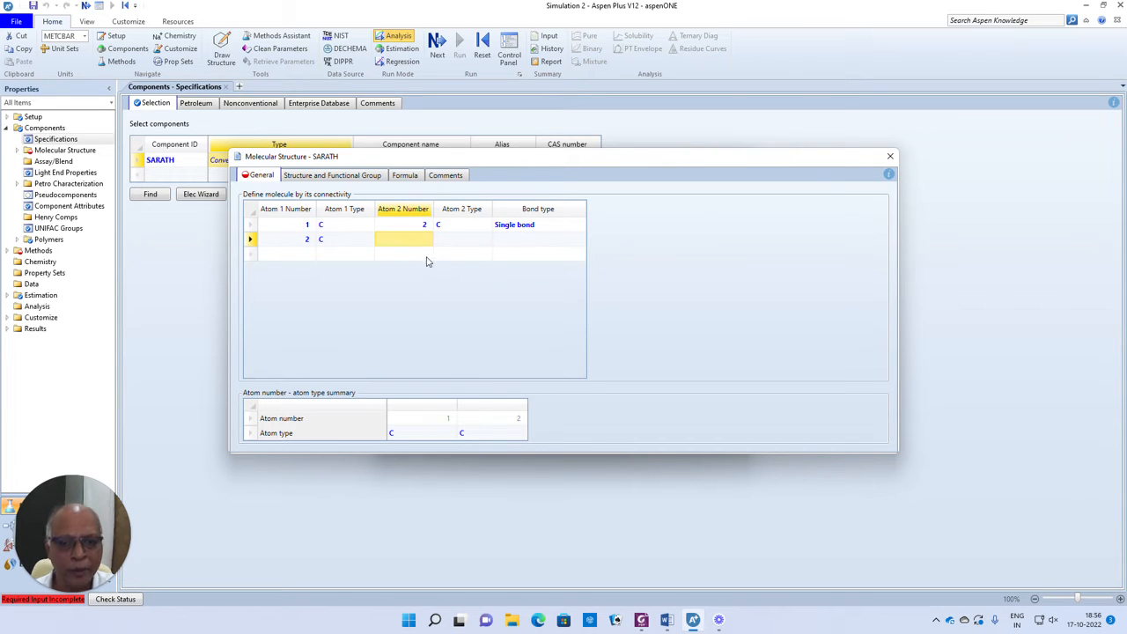
text(3)
key(Tab)
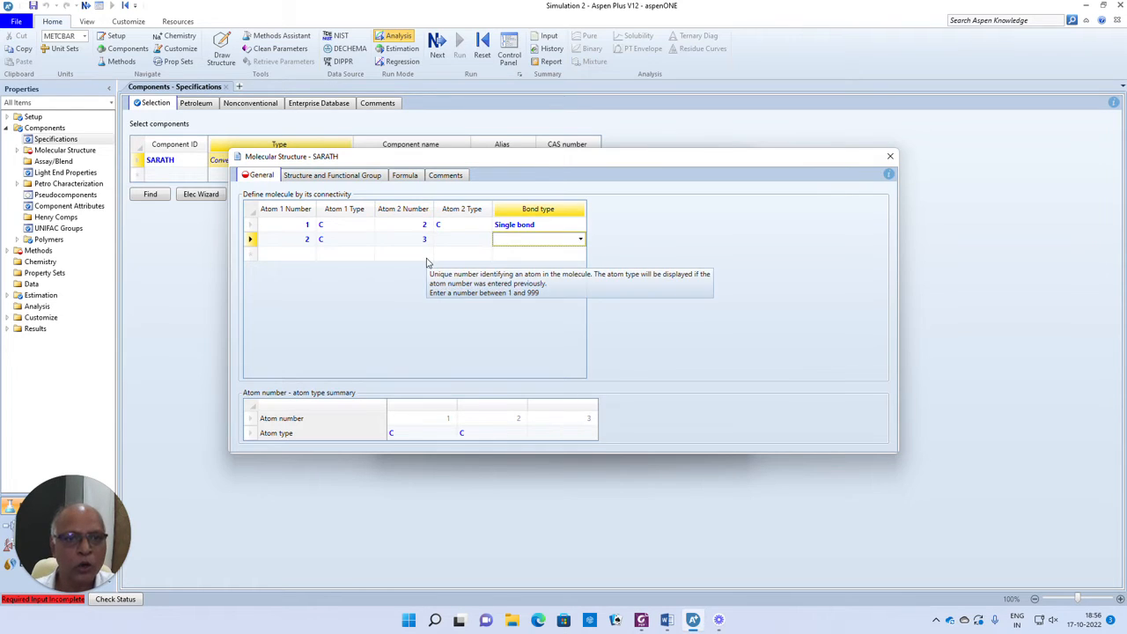
click(483, 242)
click(485, 240)
click(466, 249)
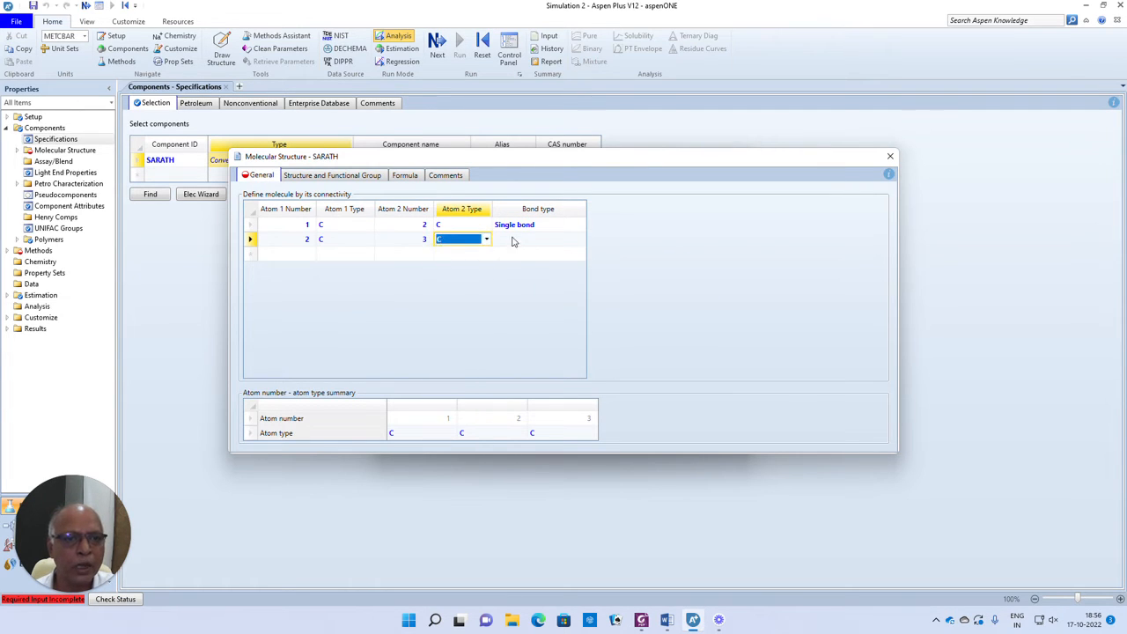
click(512, 240)
text(s)
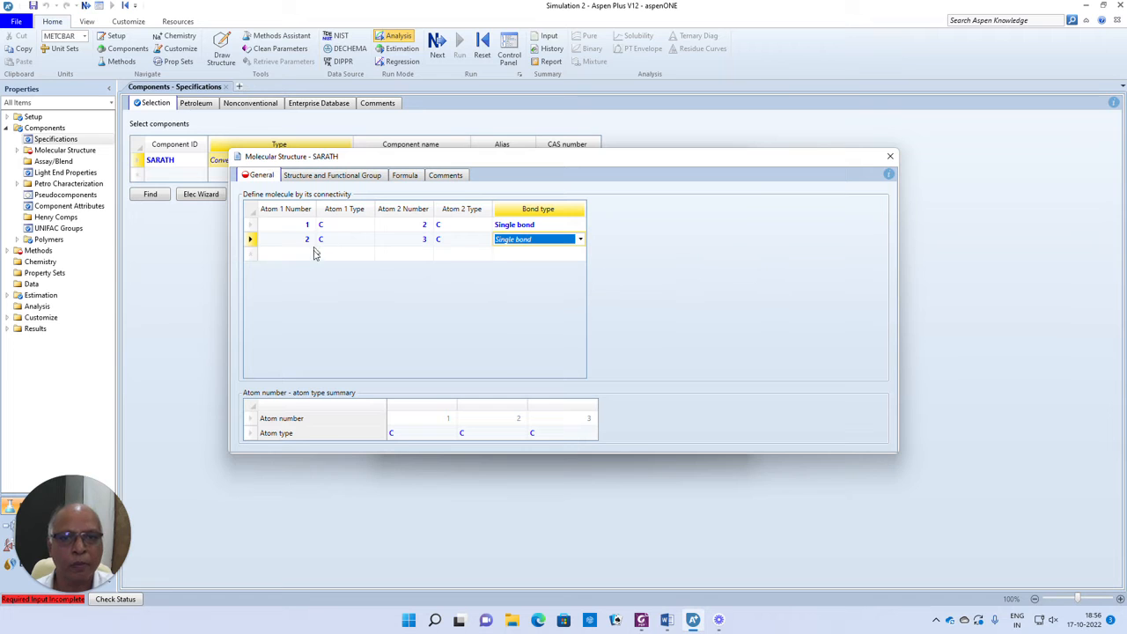
Define the third connectivity row as atom 2 (C) joined to atom 5 (C) by a single bond
click(312, 256)
text(2)
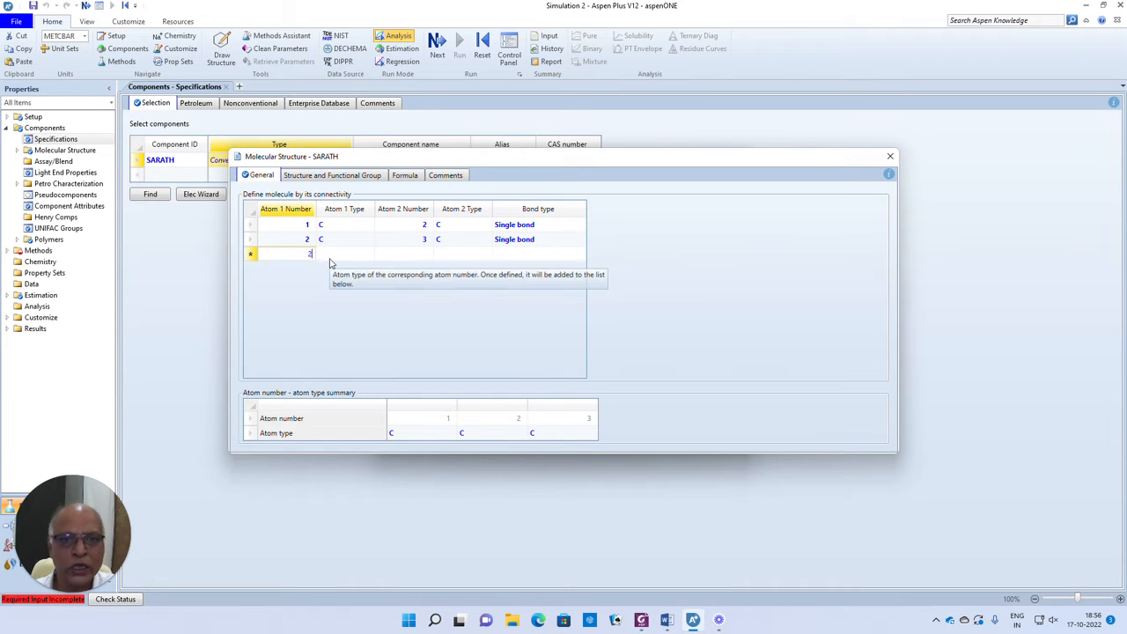
key(Tab)
click(423, 255)
text(5)
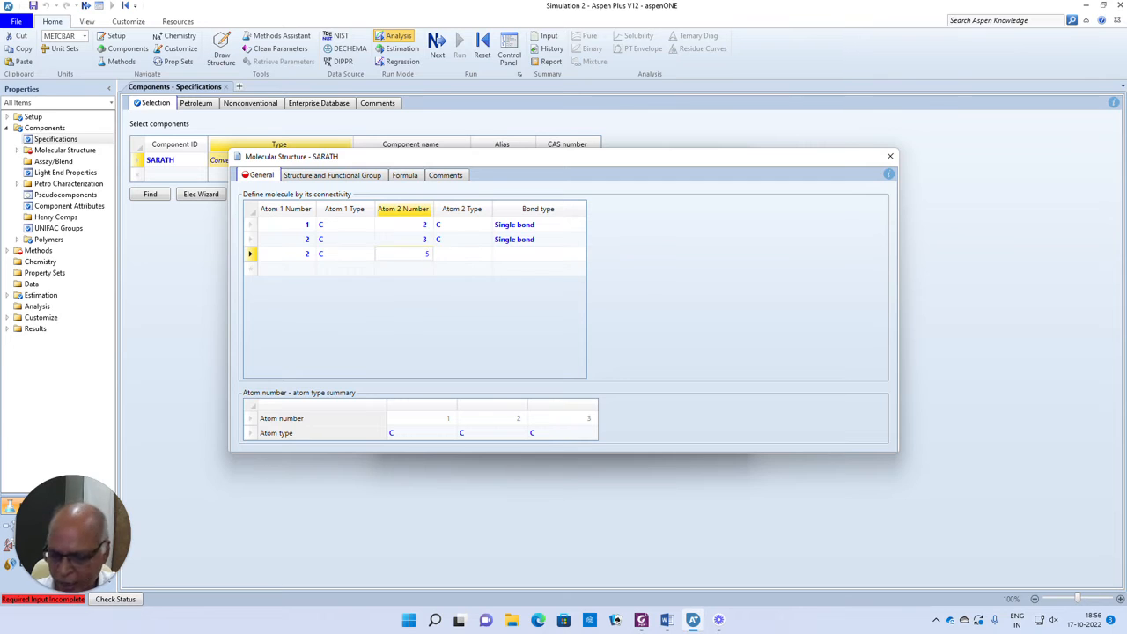
key(Tab)
click(466, 254)
click(489, 255)
click(443, 263)
click(563, 255)
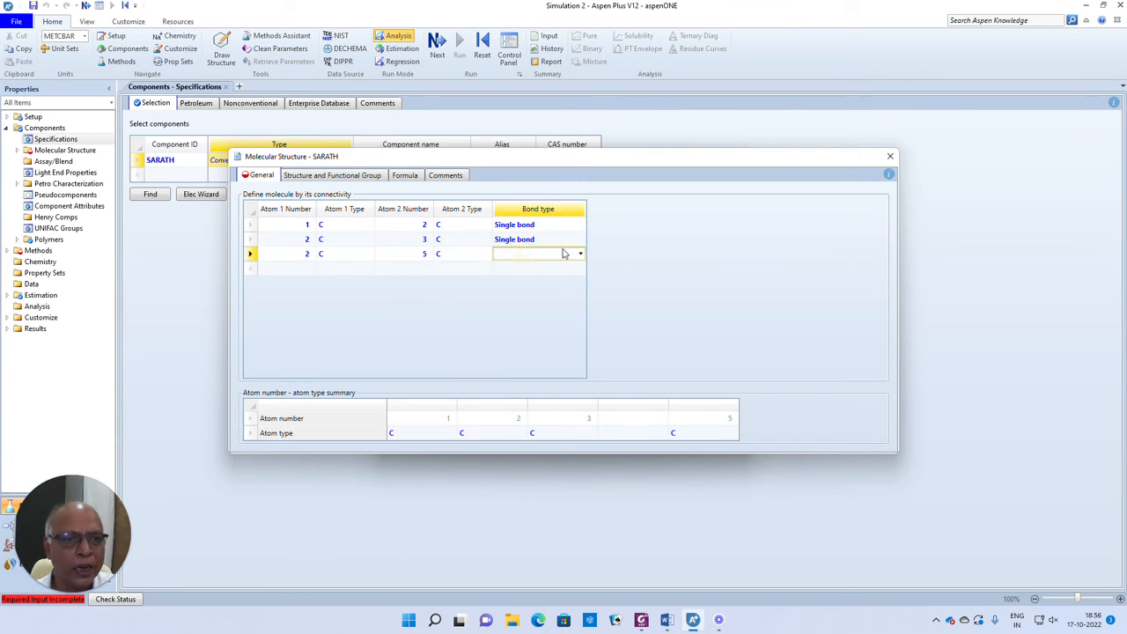
click(581, 254)
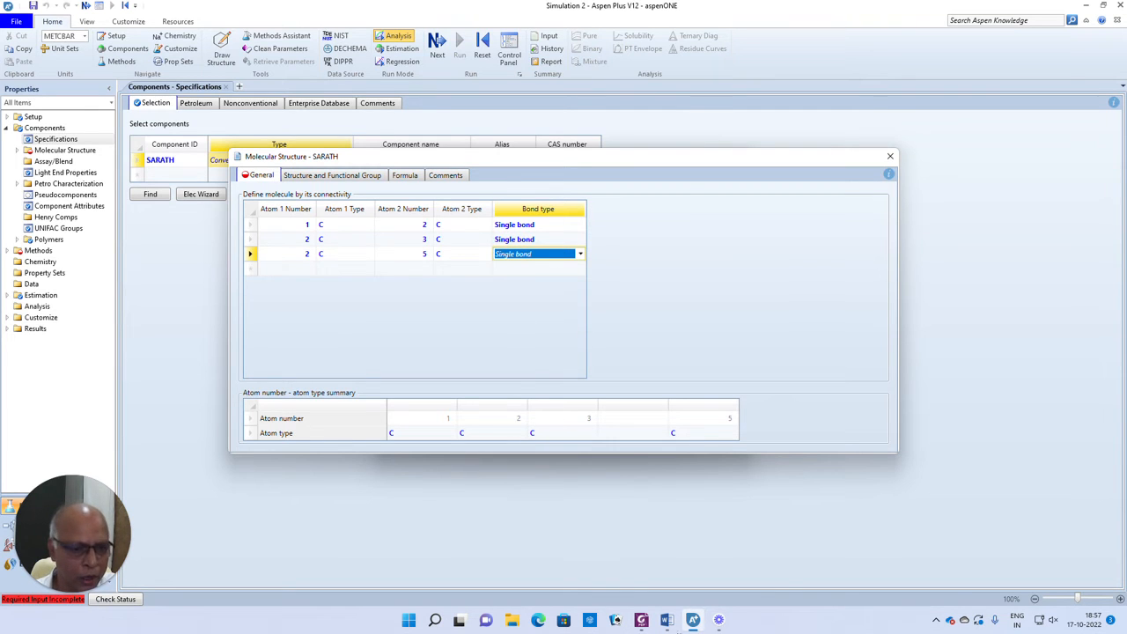
Check the numbered structure drawing in Word, and in Aspen Plus define the fourth connectivity row as atom 3 (C) joined to atom 4 (O)
click(666, 620)
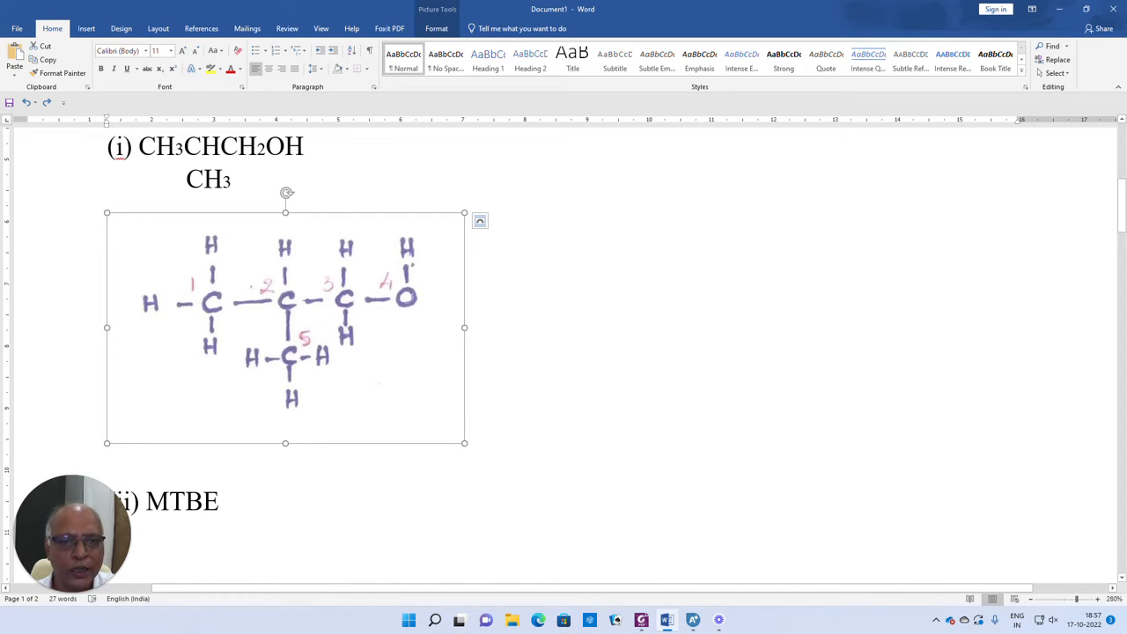
click(693, 620)
click(307, 268)
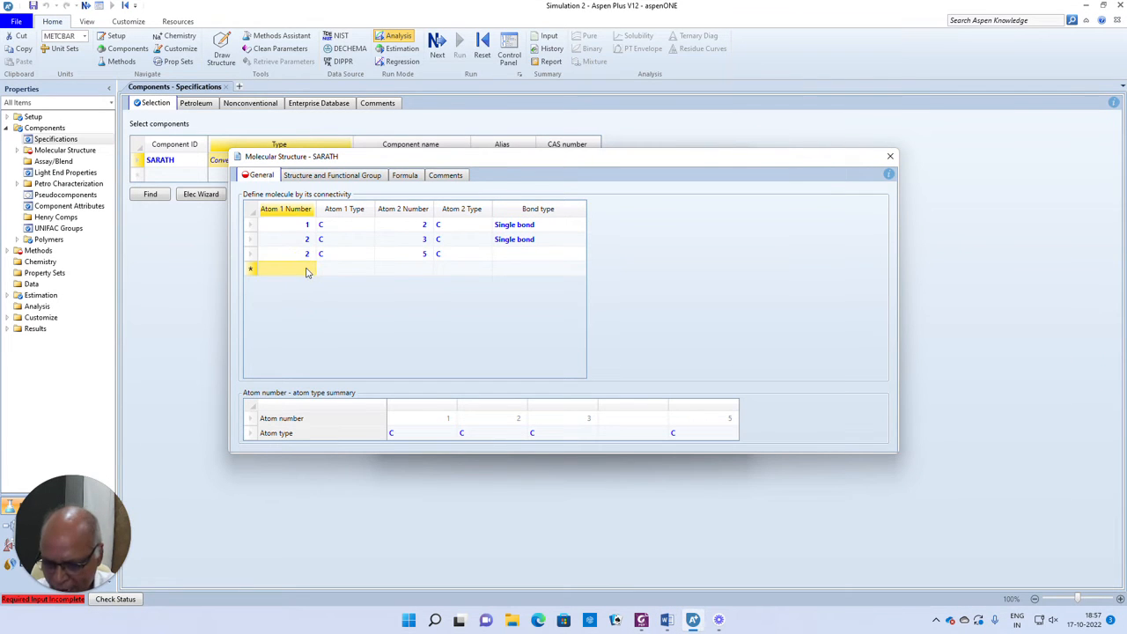
text(3)
key(Tab)
text(C)
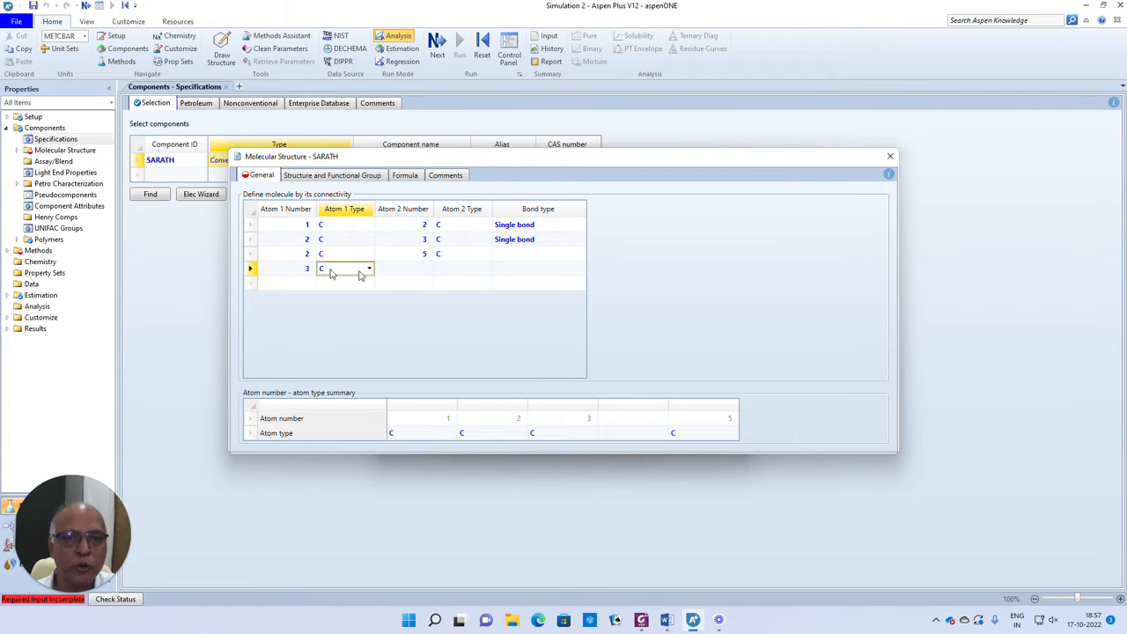
click(425, 275)
text(4)
key(Tab)
click(486, 271)
click(486, 271)
click(495, 293)
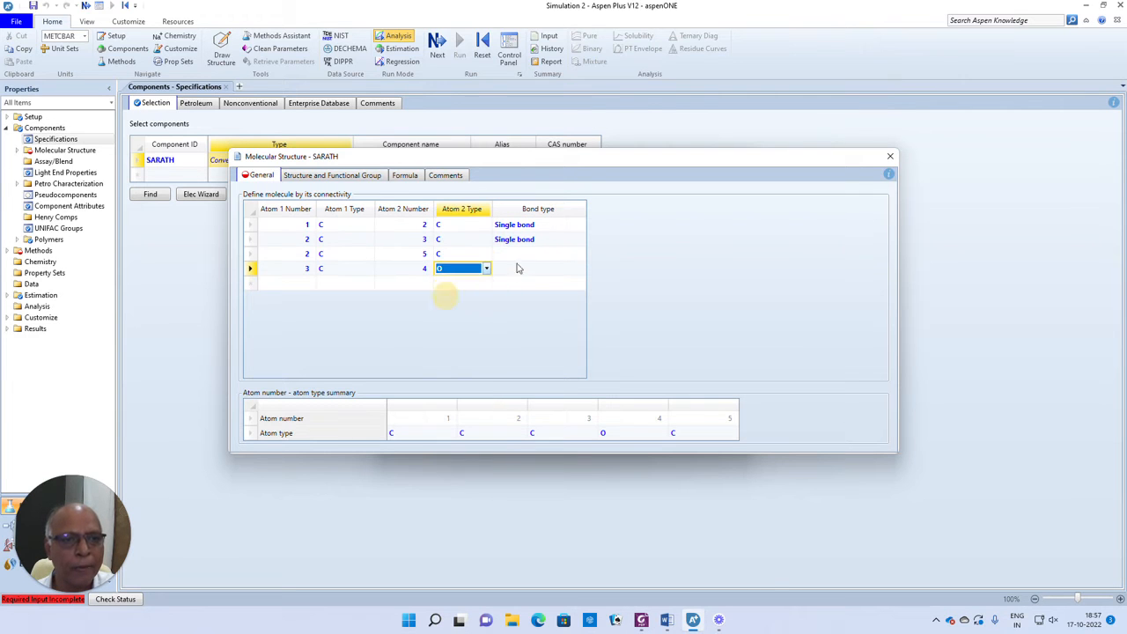
Set the bond type to Single bond for the 2–5 and 3–4 connectivity rows
click(518, 256)
click(579, 255)
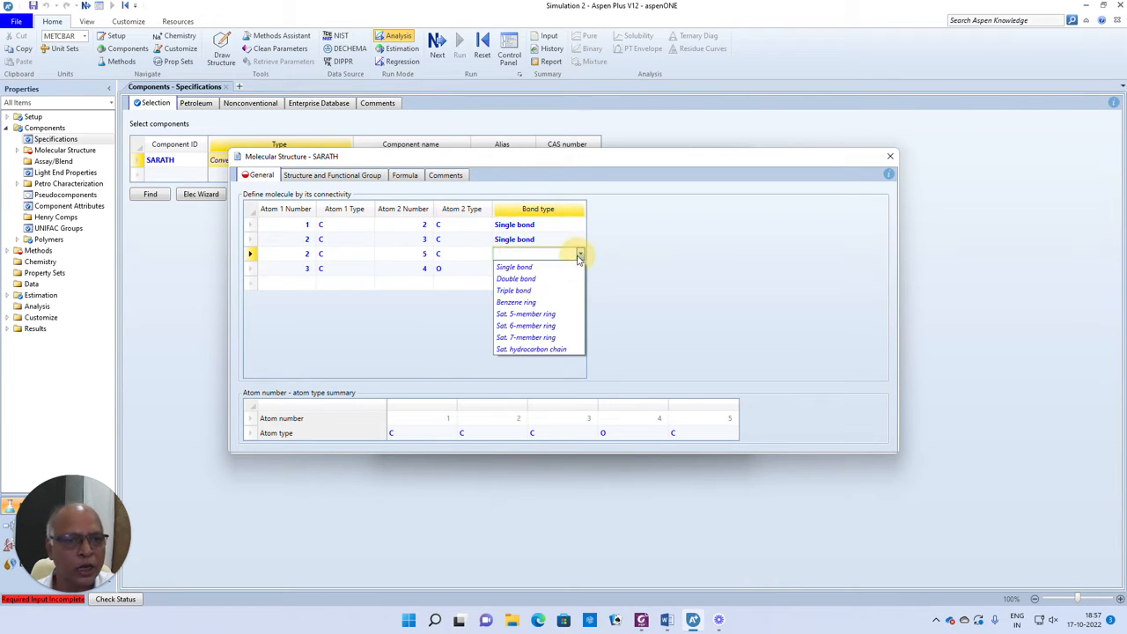
click(498, 268)
click(528, 268)
click(579, 269)
click(515, 282)
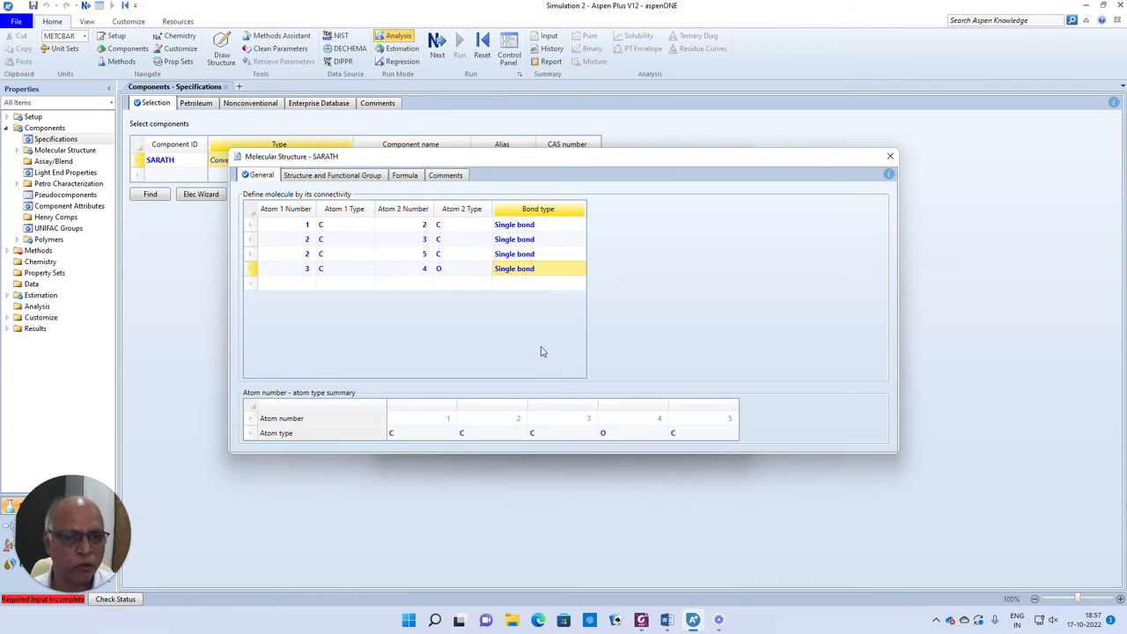
Close the molecular structure form and finish the component wizard using the Aspen property estimation system, without entering property data
click(889, 155)
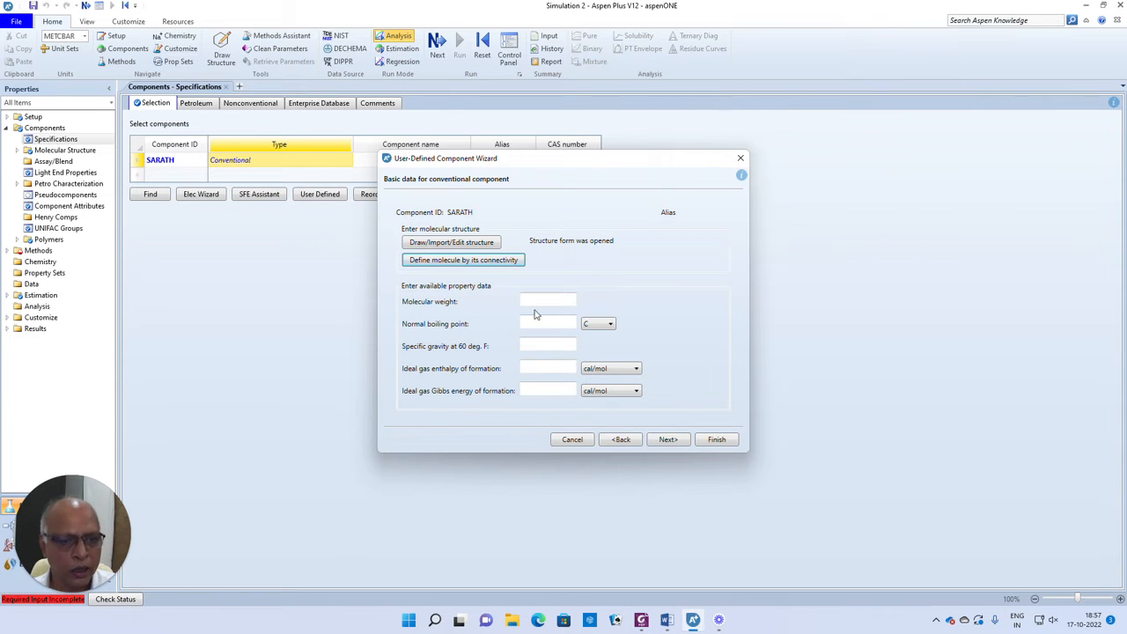
click(669, 443)
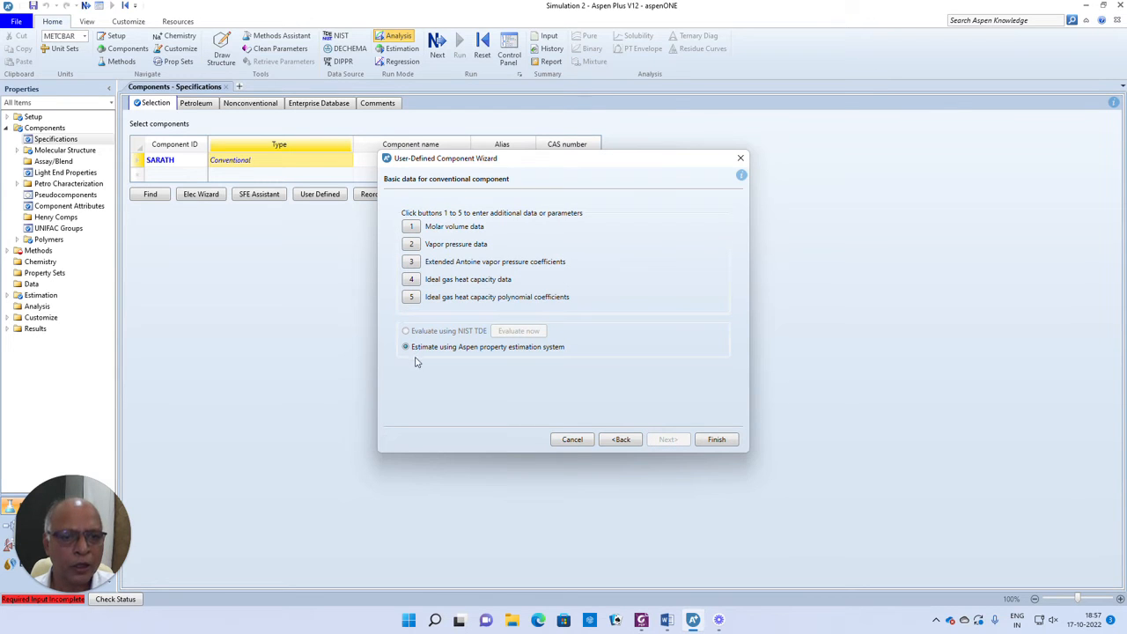
click(713, 442)
click(650, 320)
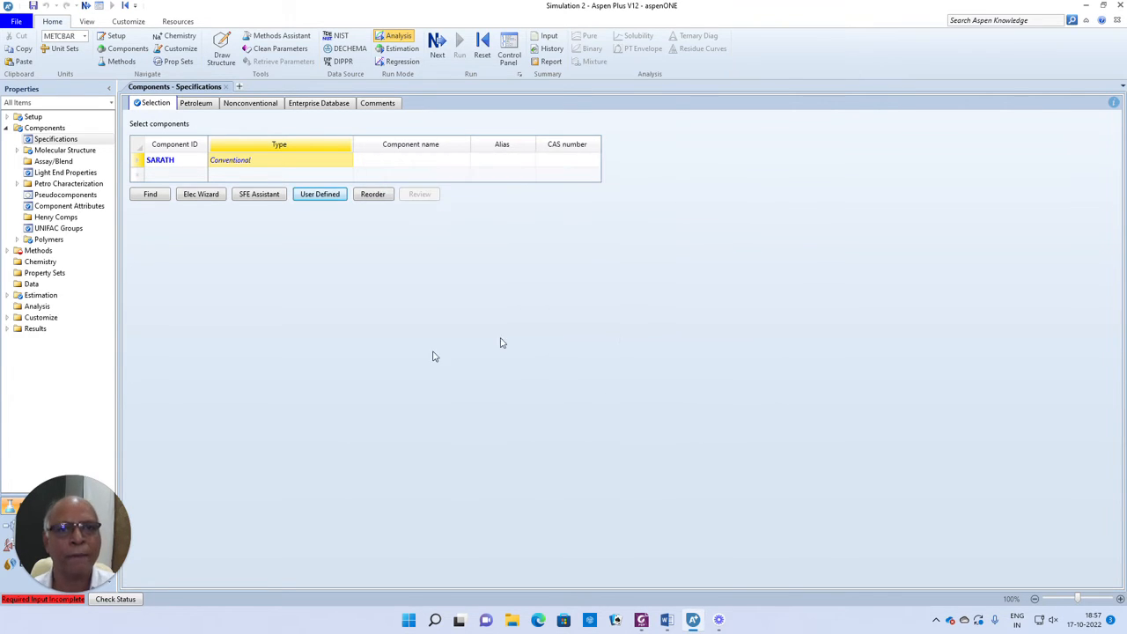
Switch to Estimation mode and run the property estimation for all missing parameters
click(397, 51)
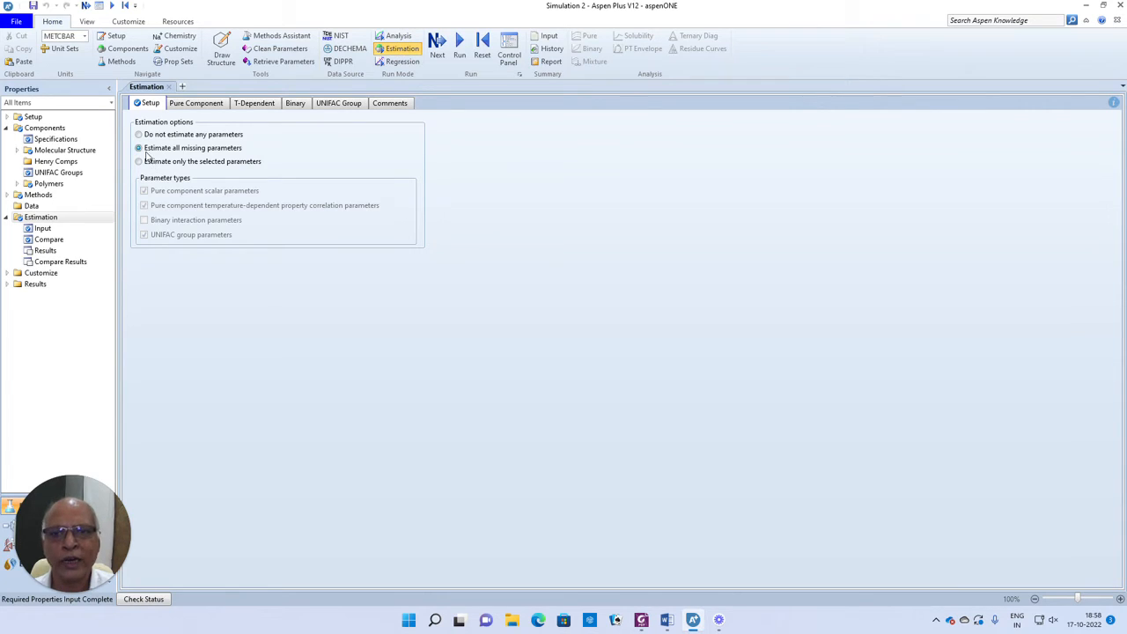
click(438, 45)
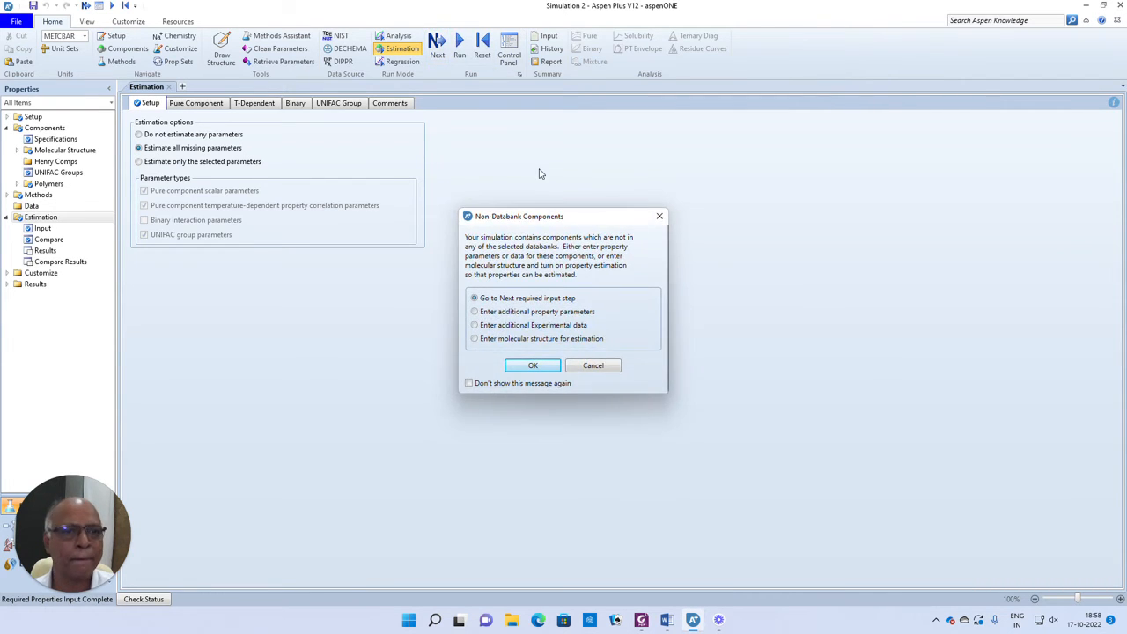
click(536, 370)
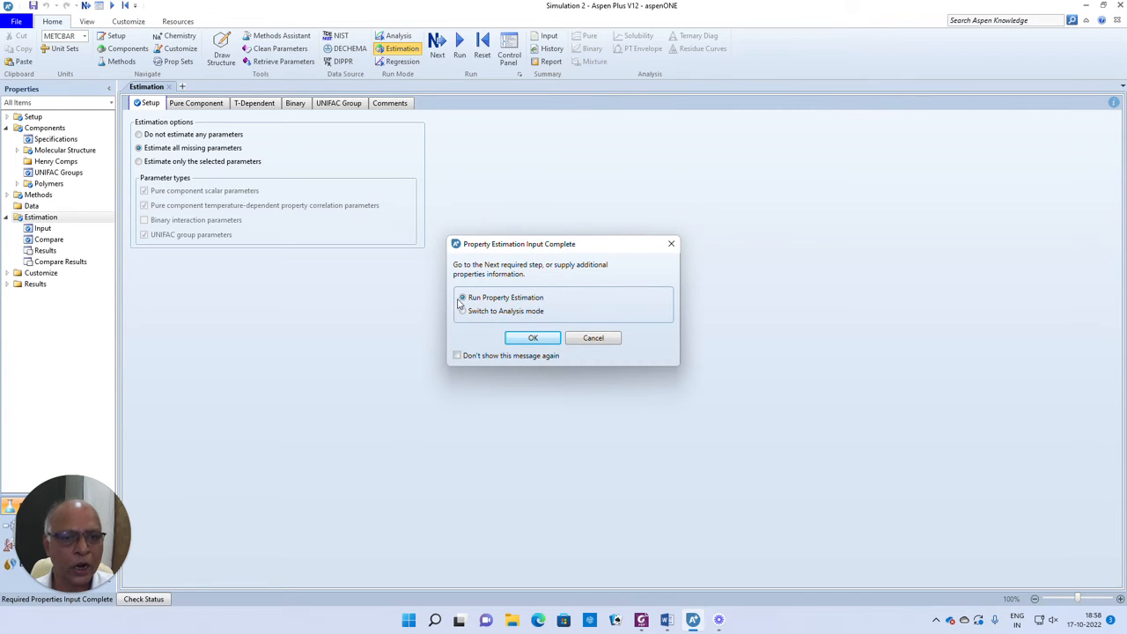
click(533, 342)
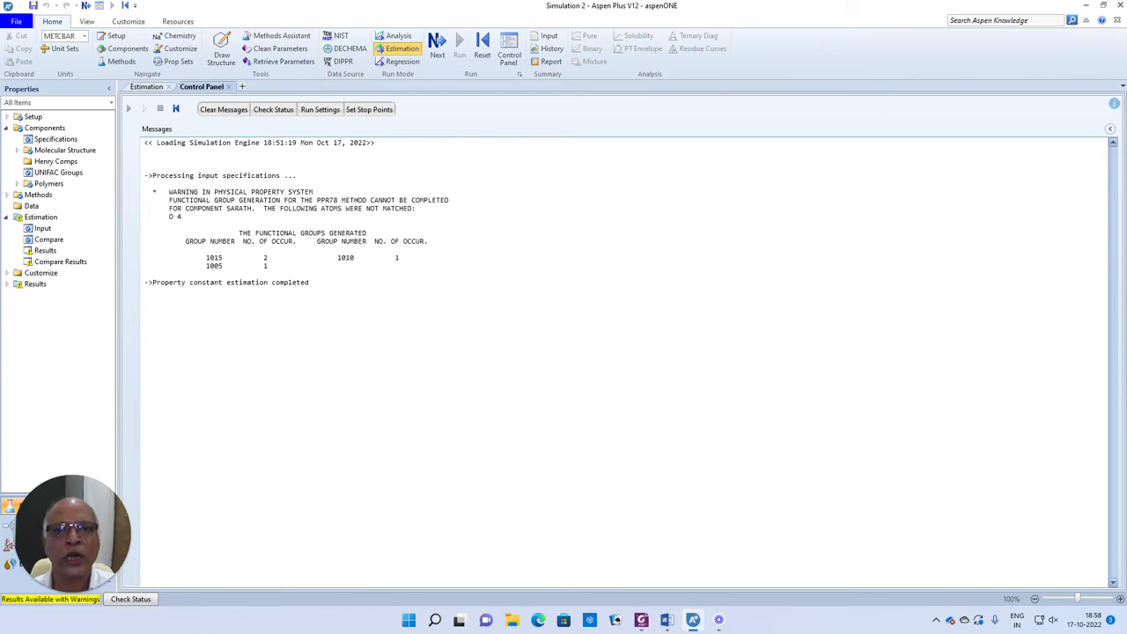
Open the estimation results and examine the component's pure component and temperature-dependent parameters and their estimation methods
double_click(45, 251)
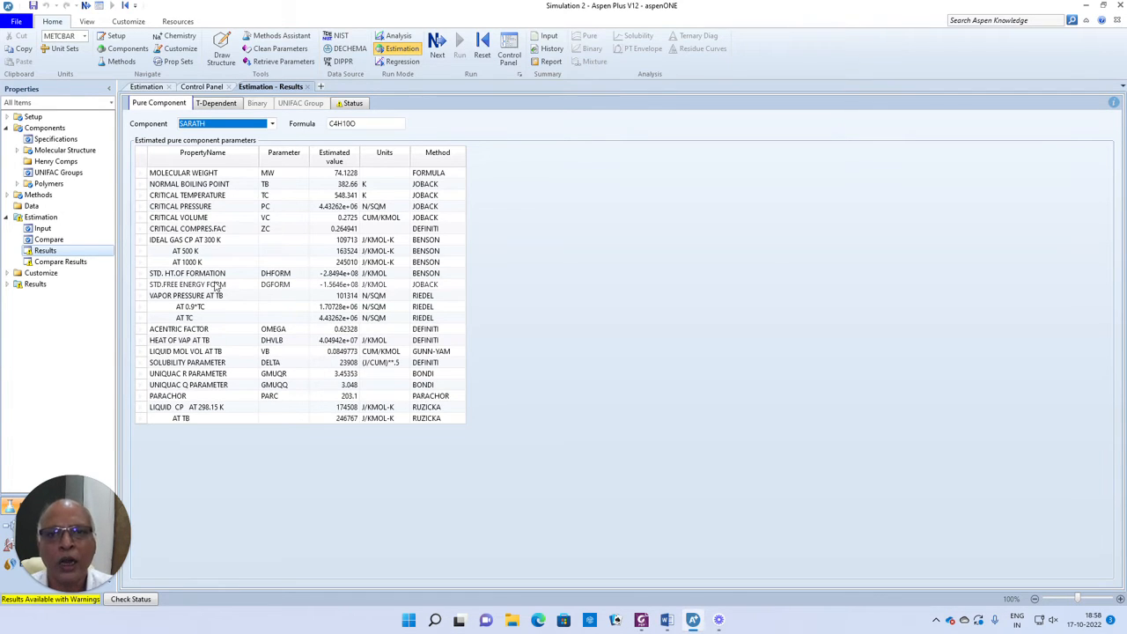
click(223, 107)
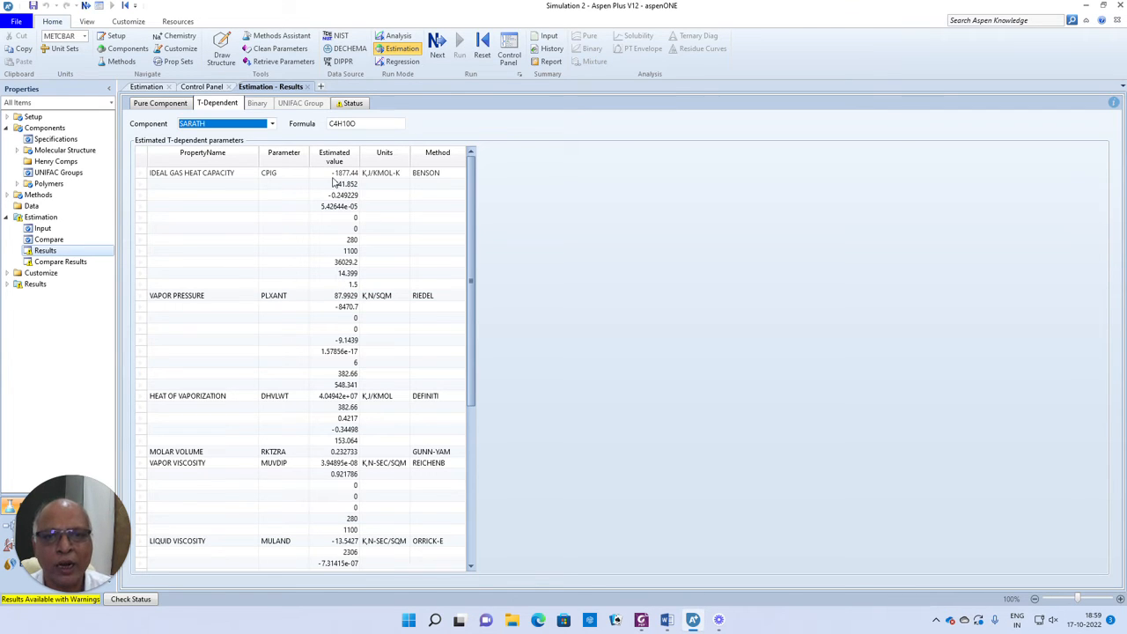
click(268, 173)
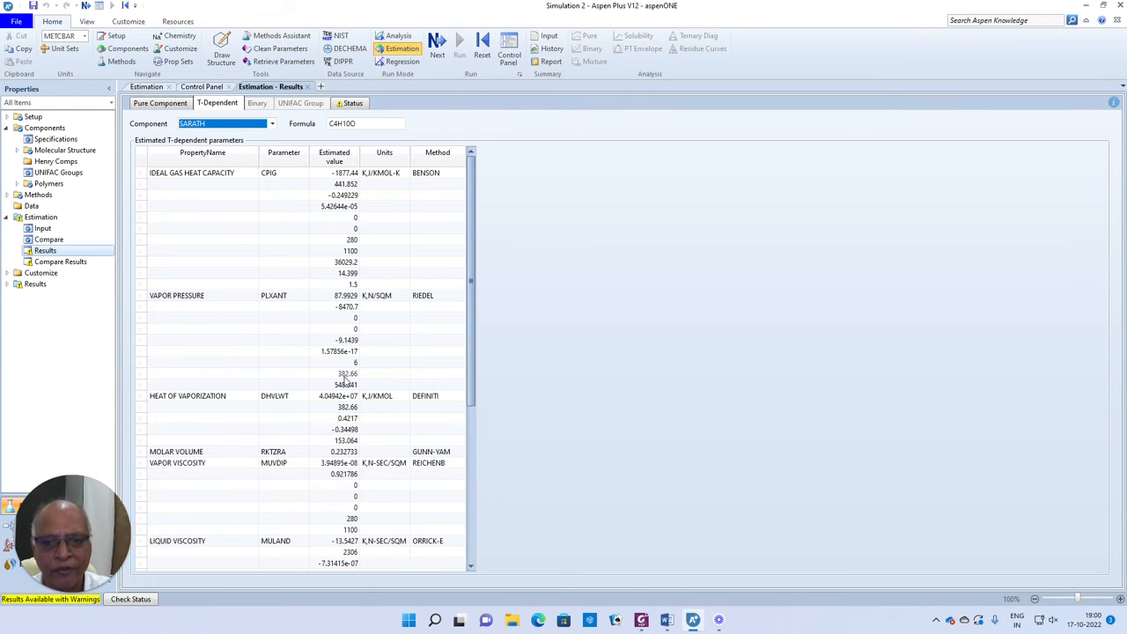
scroll(189, 396, down, 3)
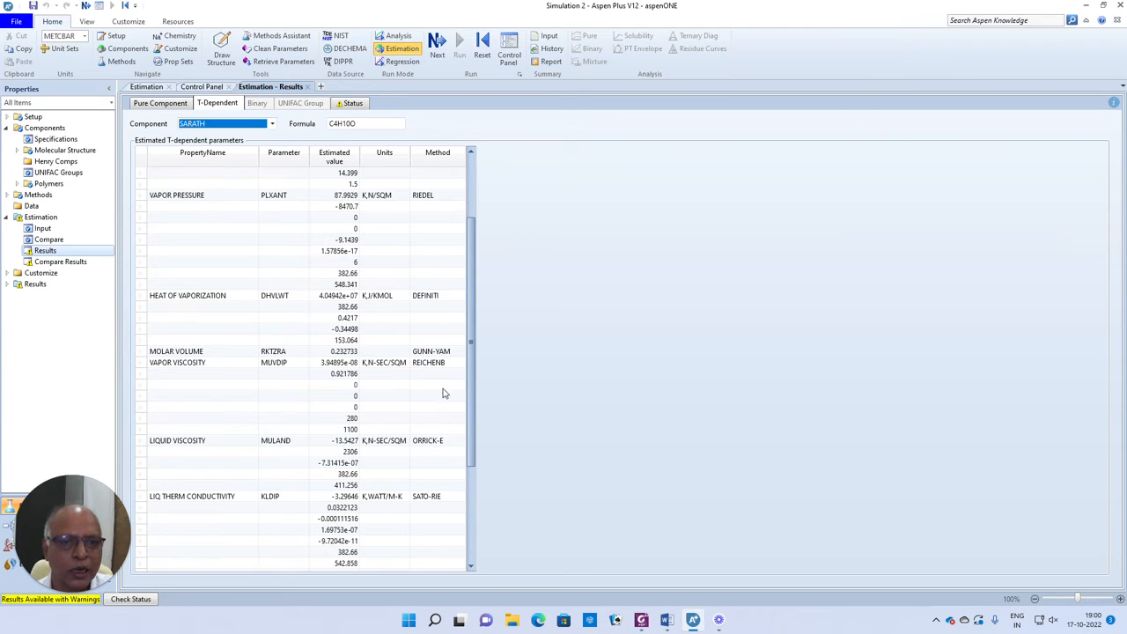
scroll(454, 383, up, 3)
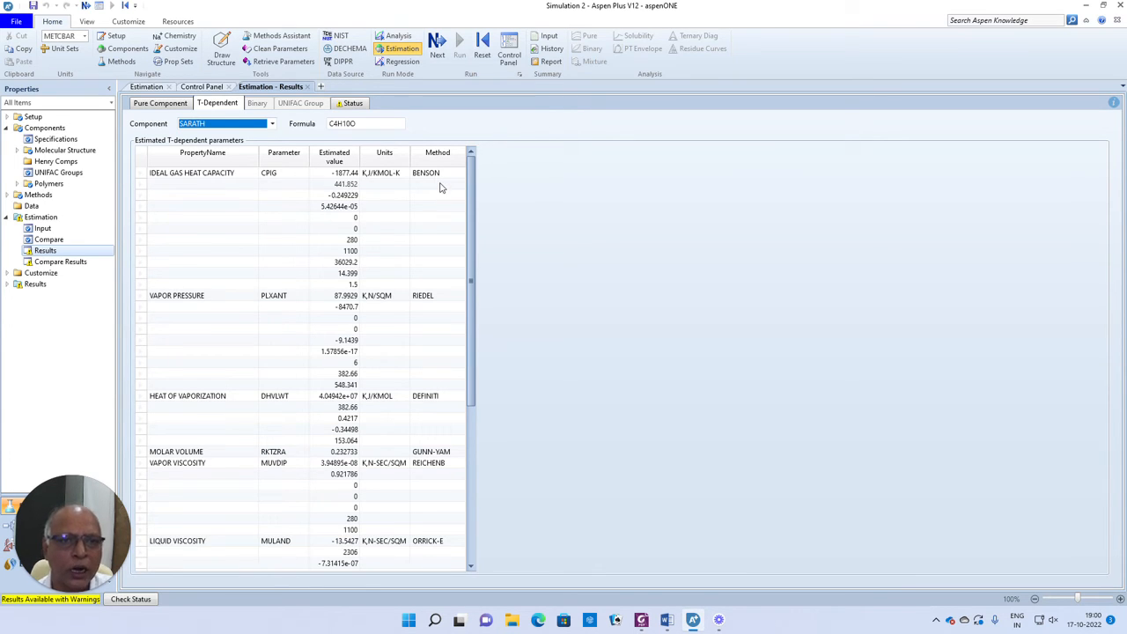
click(147, 104)
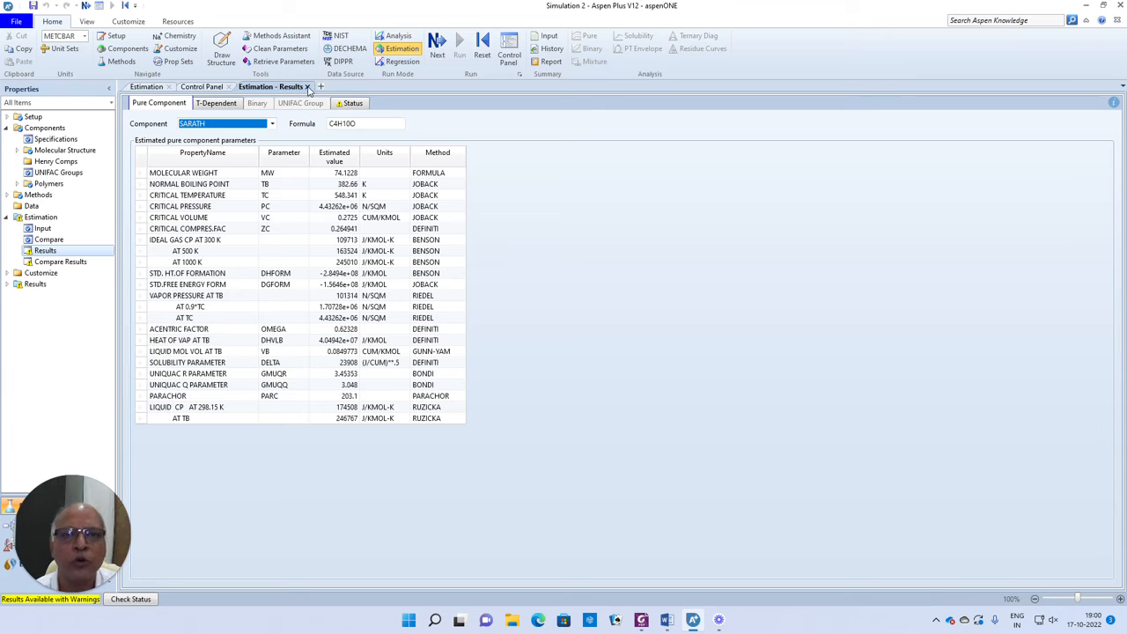
Close the estimation results and Control Panel pages, and minimize the Aspen Plus and Word windows
click(307, 86)
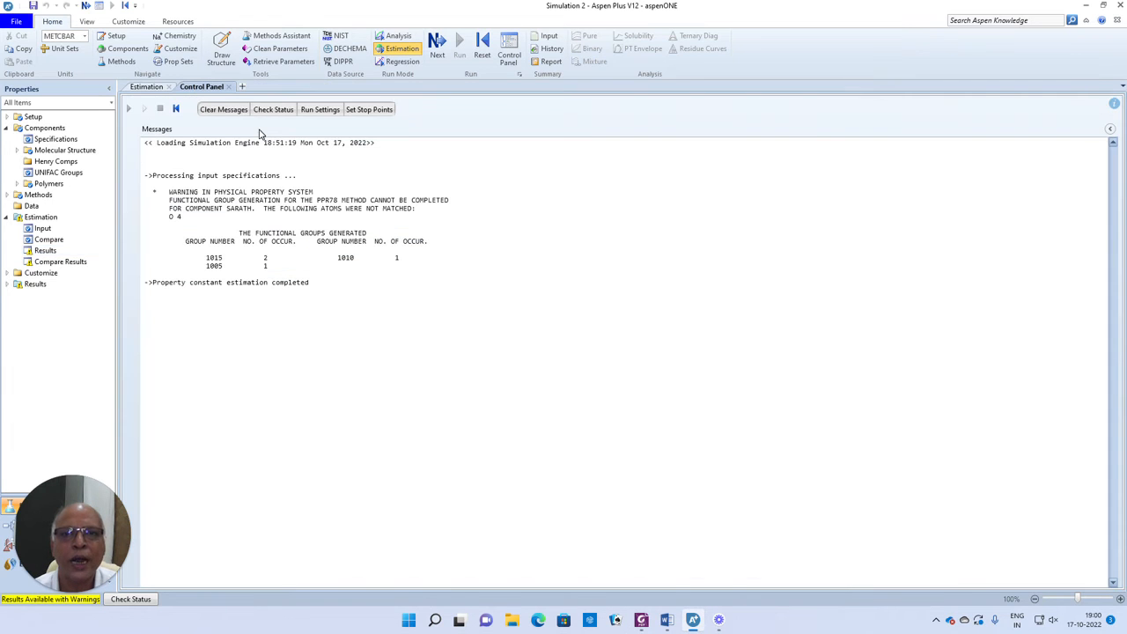
click(228, 86)
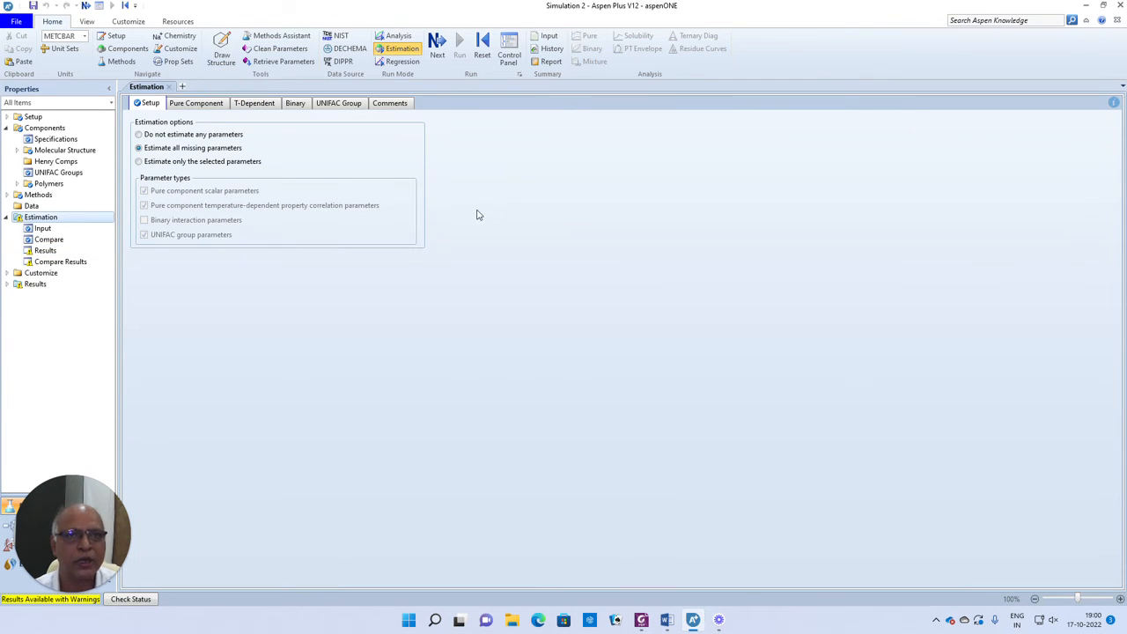
click(1088, 6)
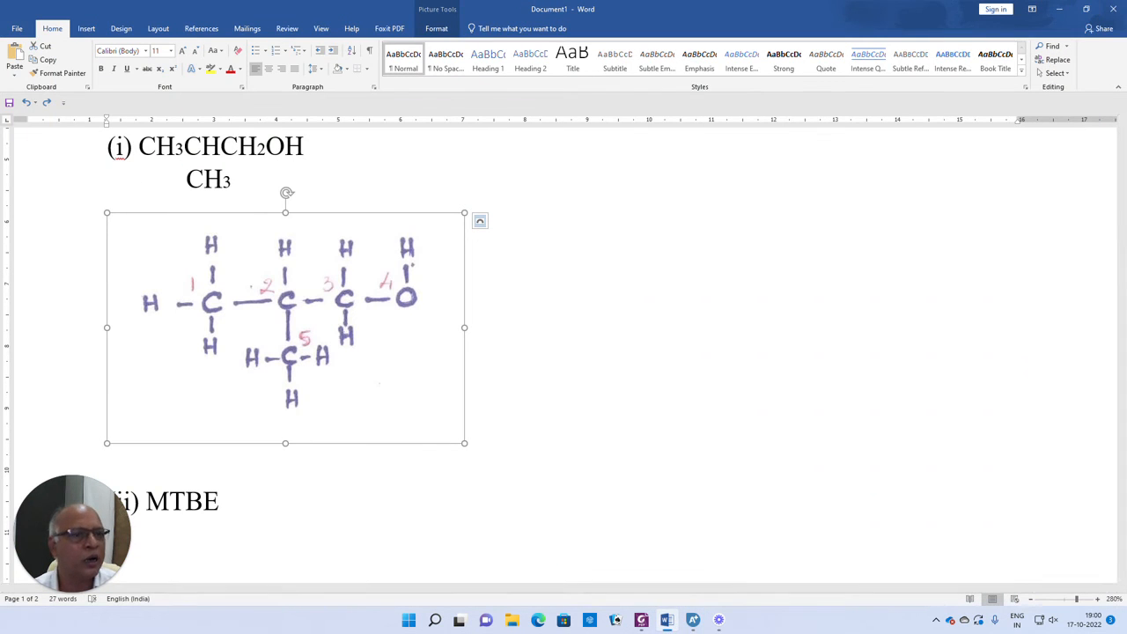
click(1058, 10)
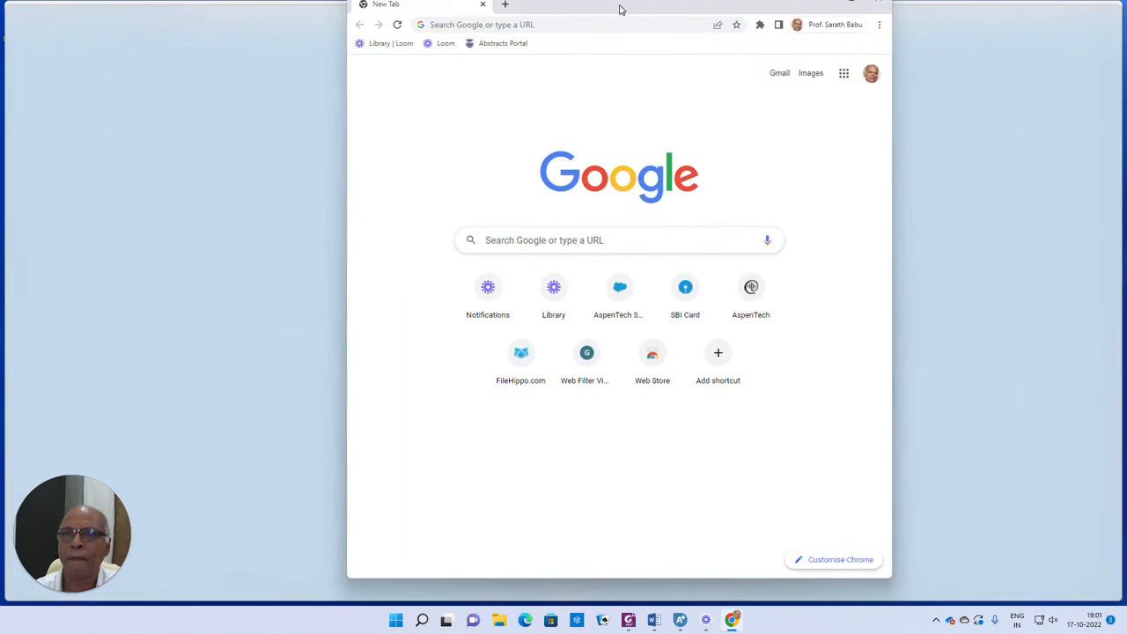
In Chrome, search Google for "nist chemistry webbook", open the NIST Chemistry WebBook site and maximize the browser window
drag(619, 9, 619, 12)
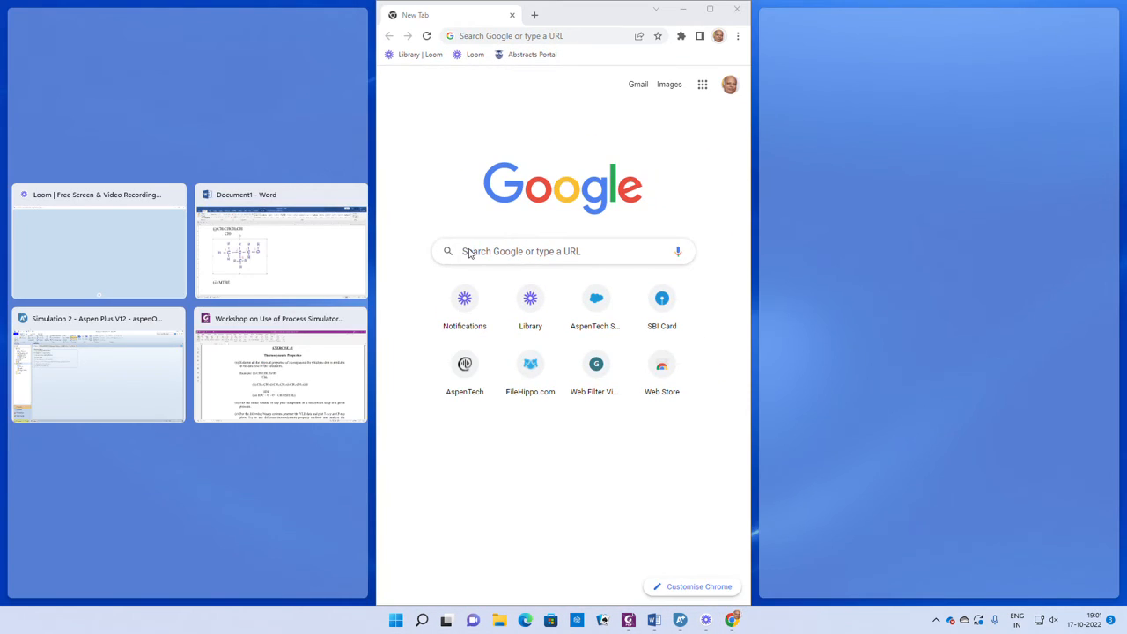
click(469, 253)
click(470, 254)
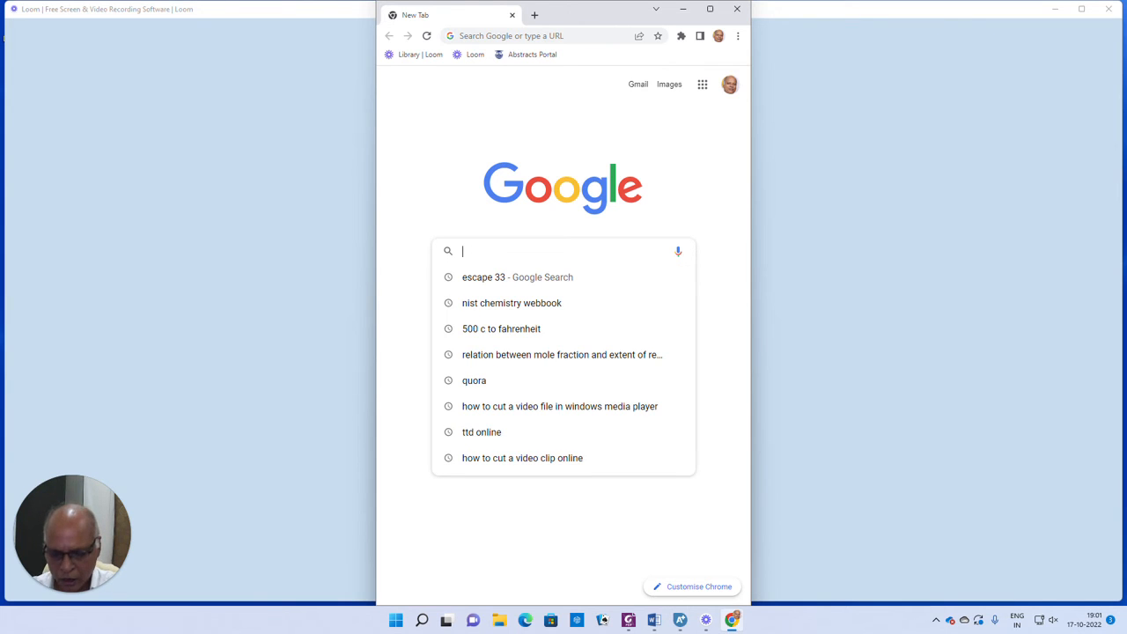
text(nis)
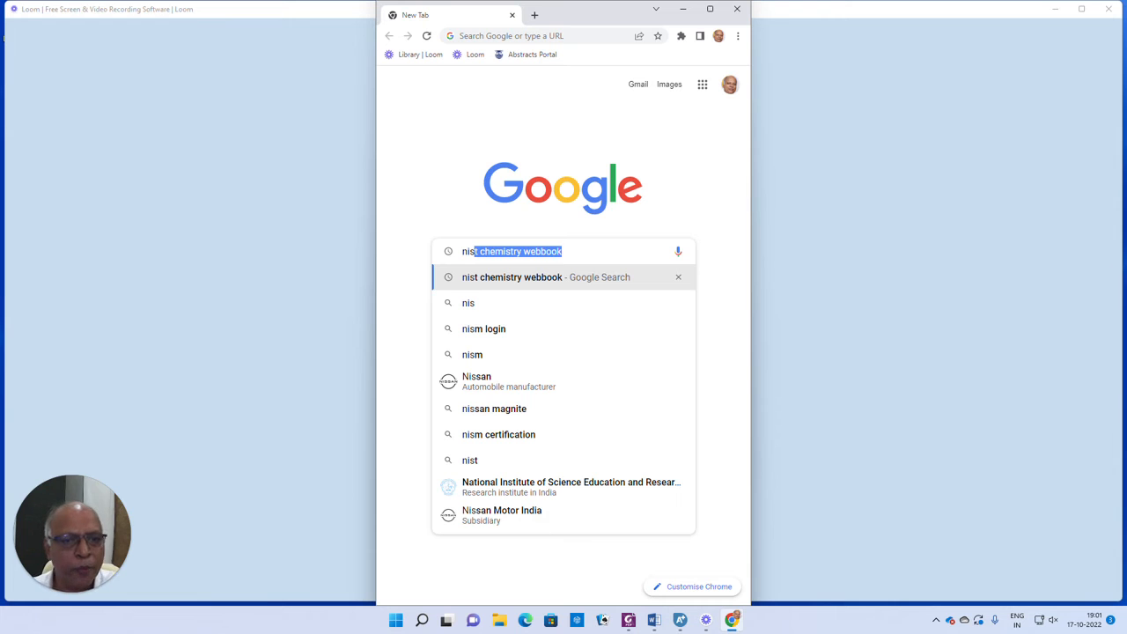
click(504, 278)
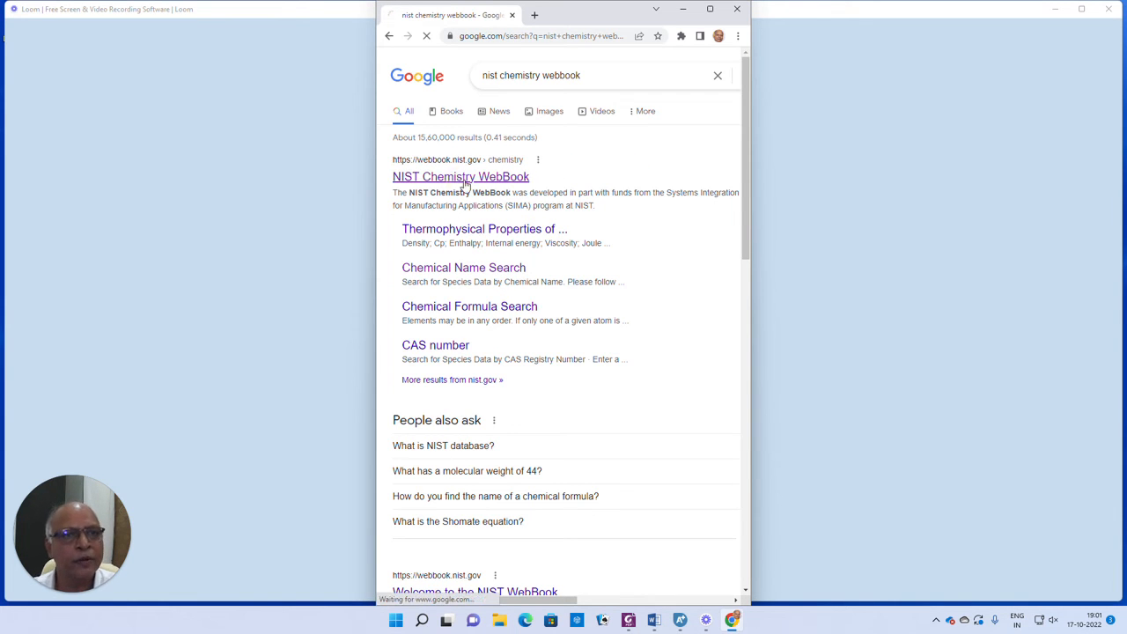
click(710, 9)
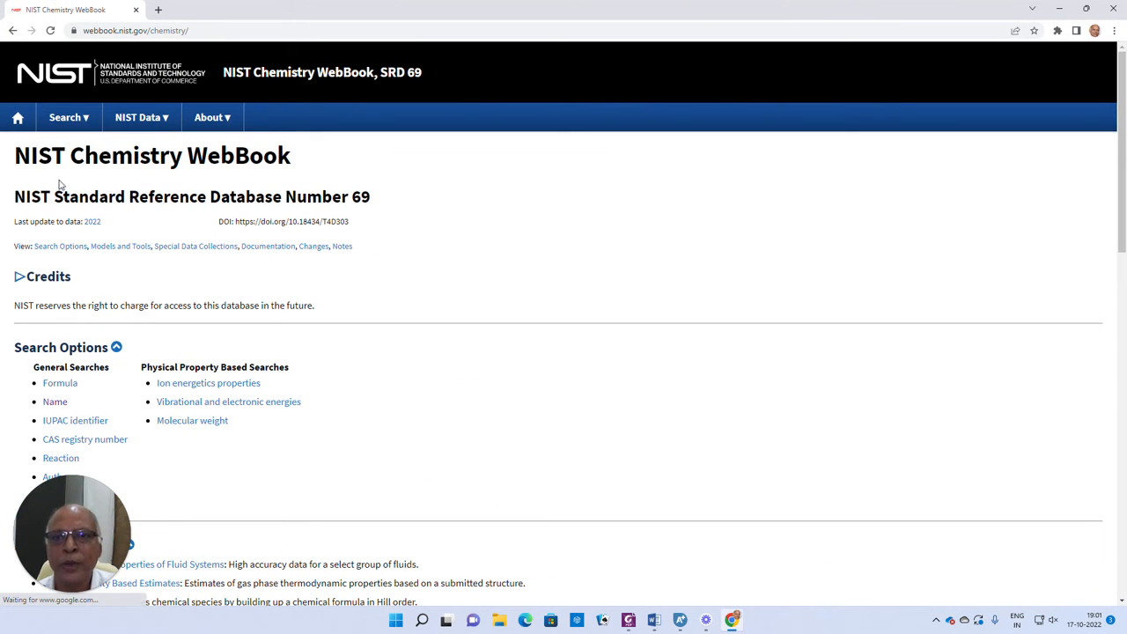
Search the NIST WebBook by chemical name for MTBE and download its structure as a 2d Mol file
mouse_move(63, 128)
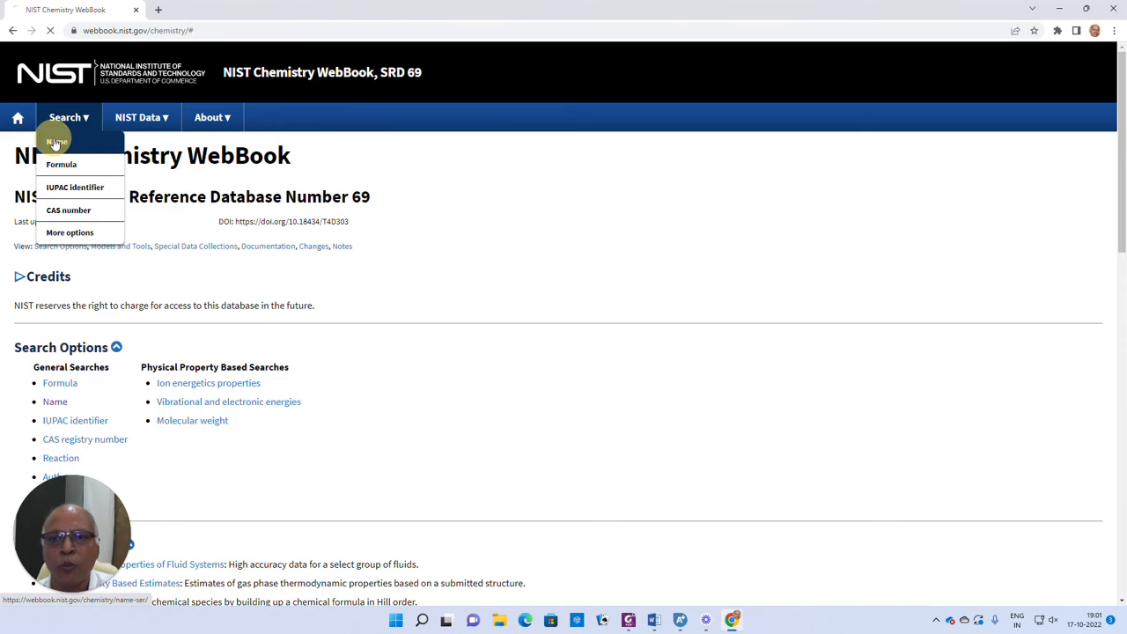
click(56, 141)
click(340, 214)
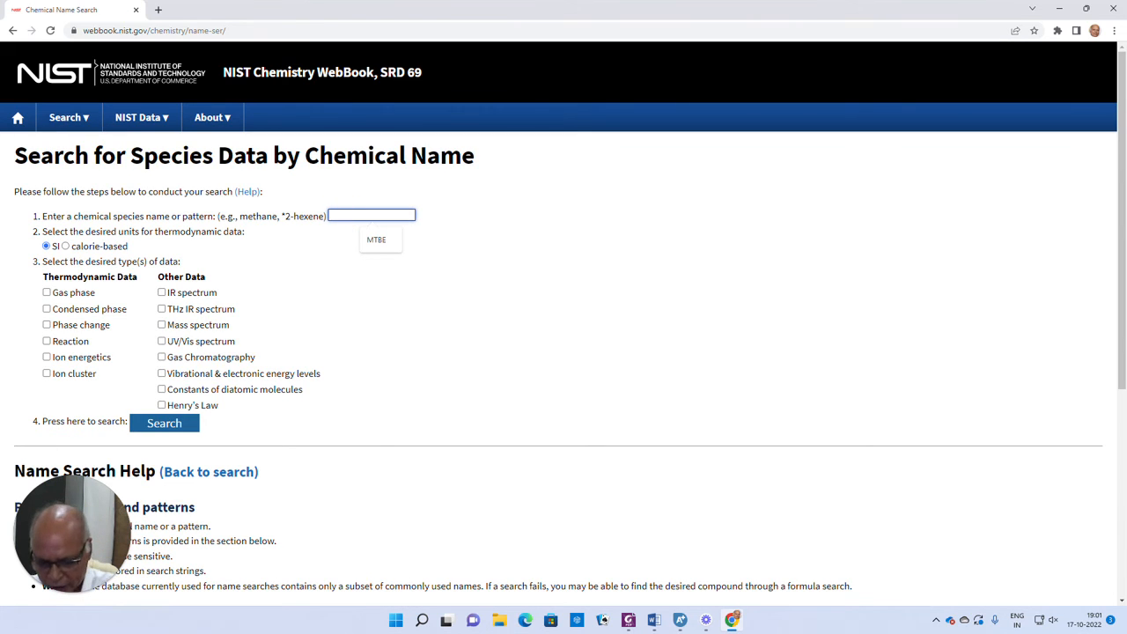
click(378, 241)
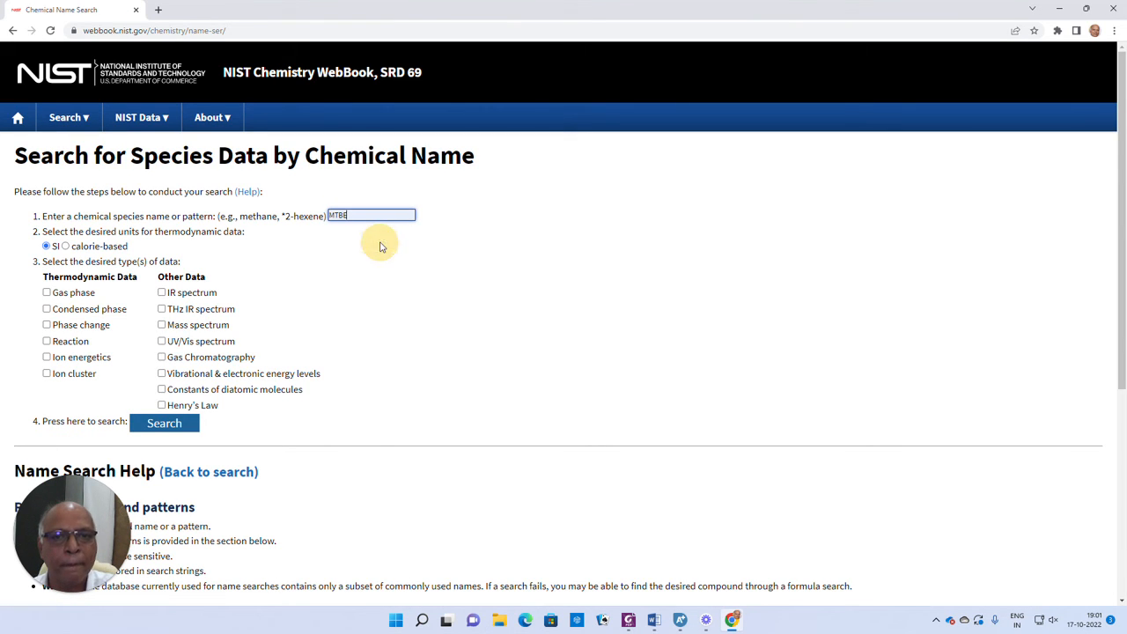
click(172, 428)
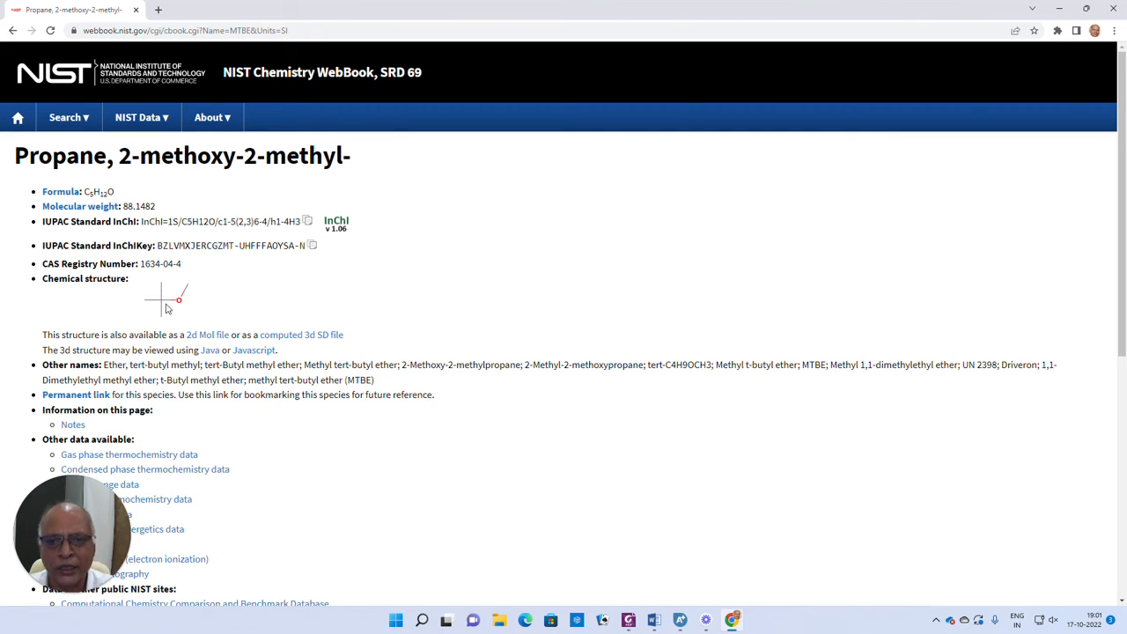
click(205, 335)
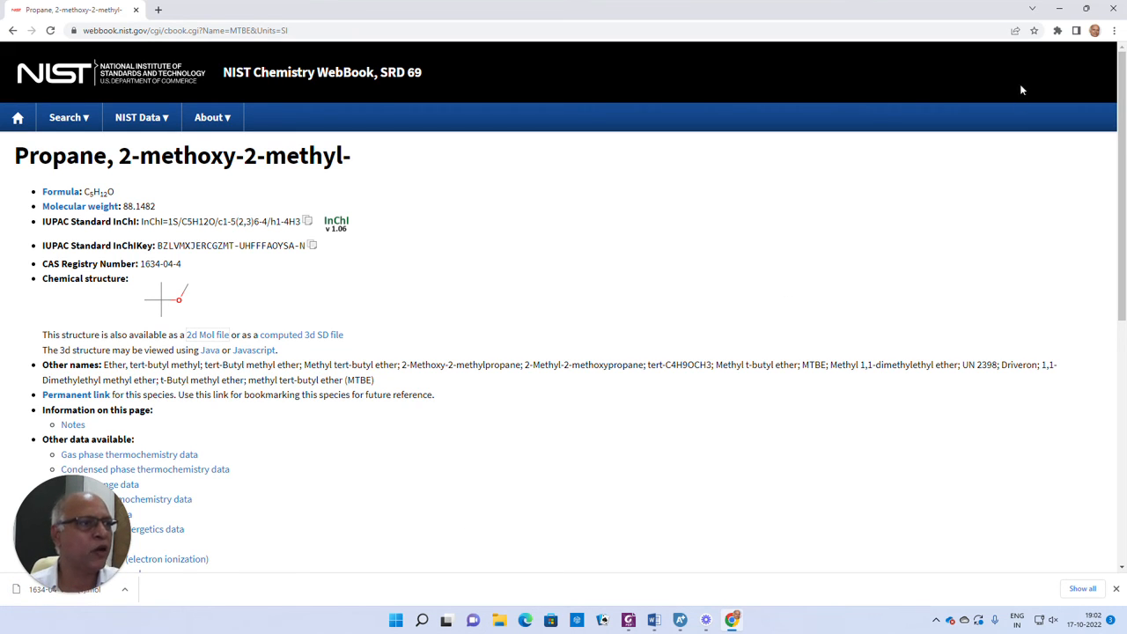
Minimize Chrome, switch to Aspen Plus, and open the Molecule Editor for the existing conventional component through the User-Defined Component Wizard
click(1063, 10)
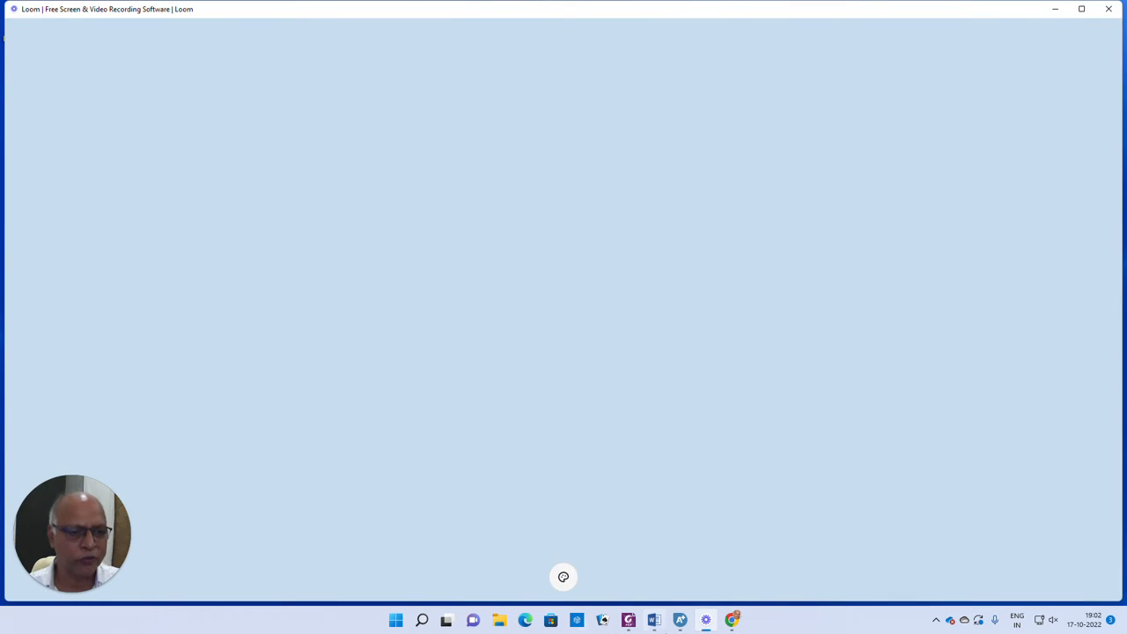
click(676, 619)
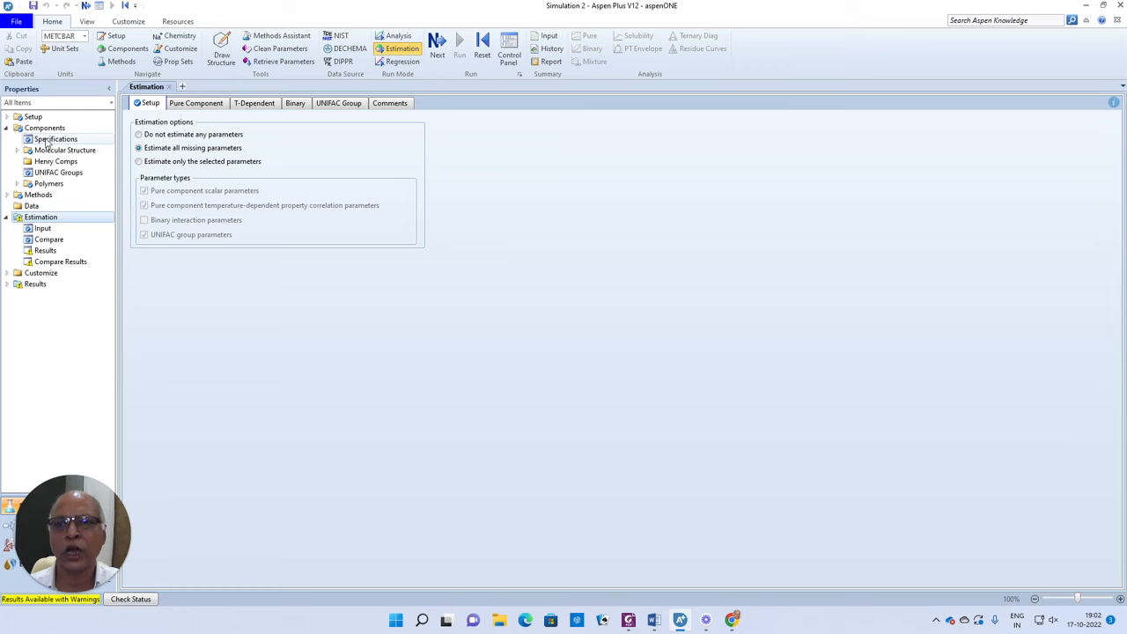
click(44, 128)
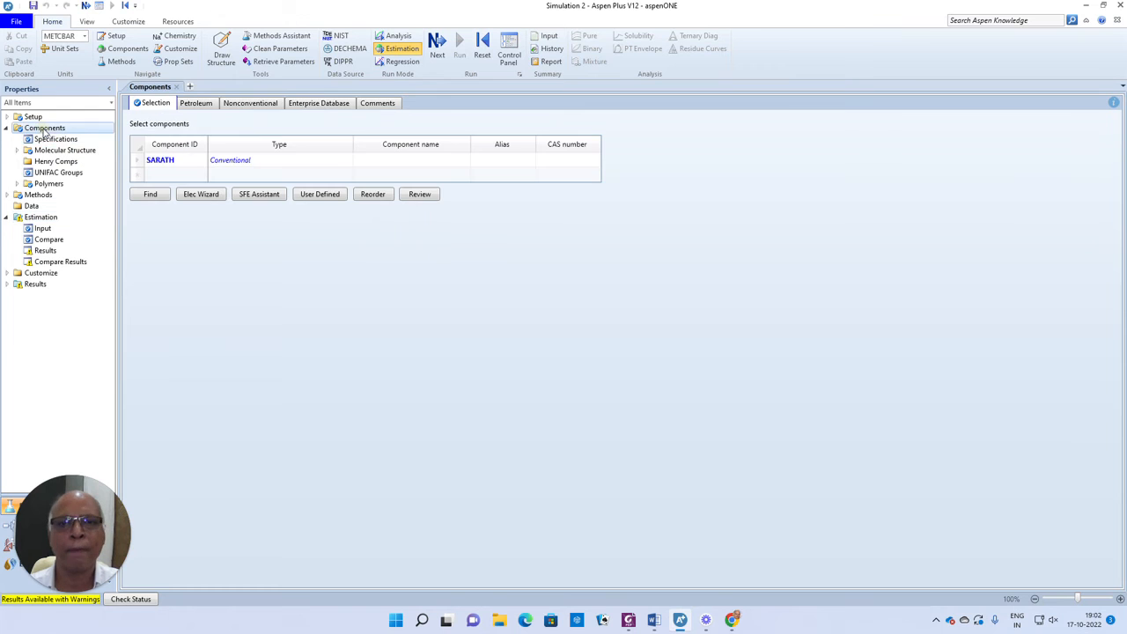
click(137, 160)
click(320, 194)
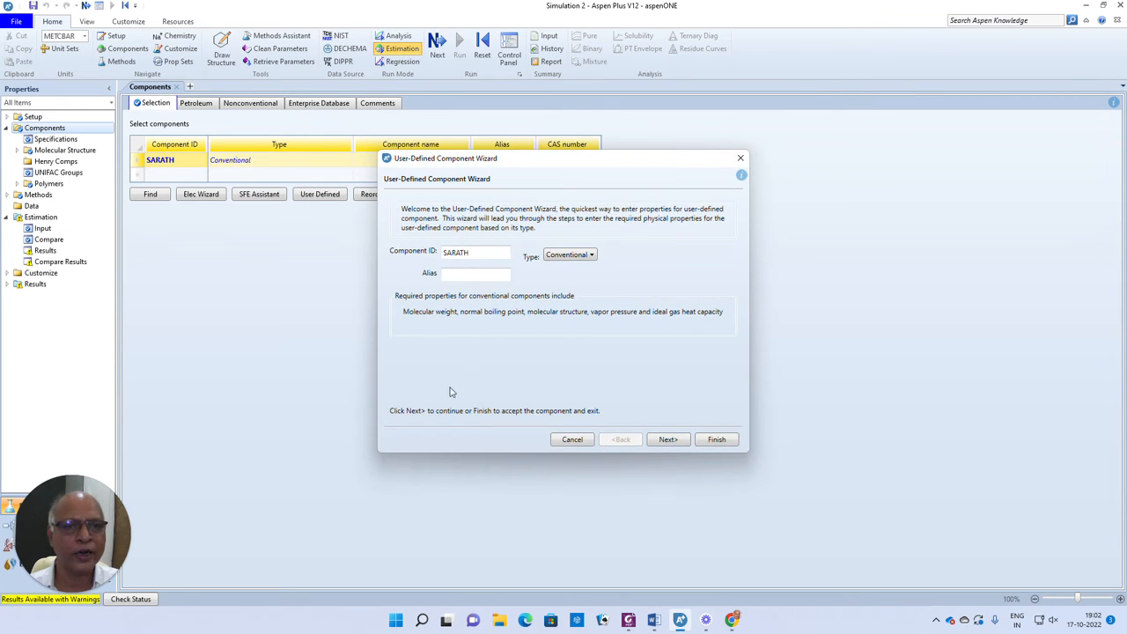
click(668, 439)
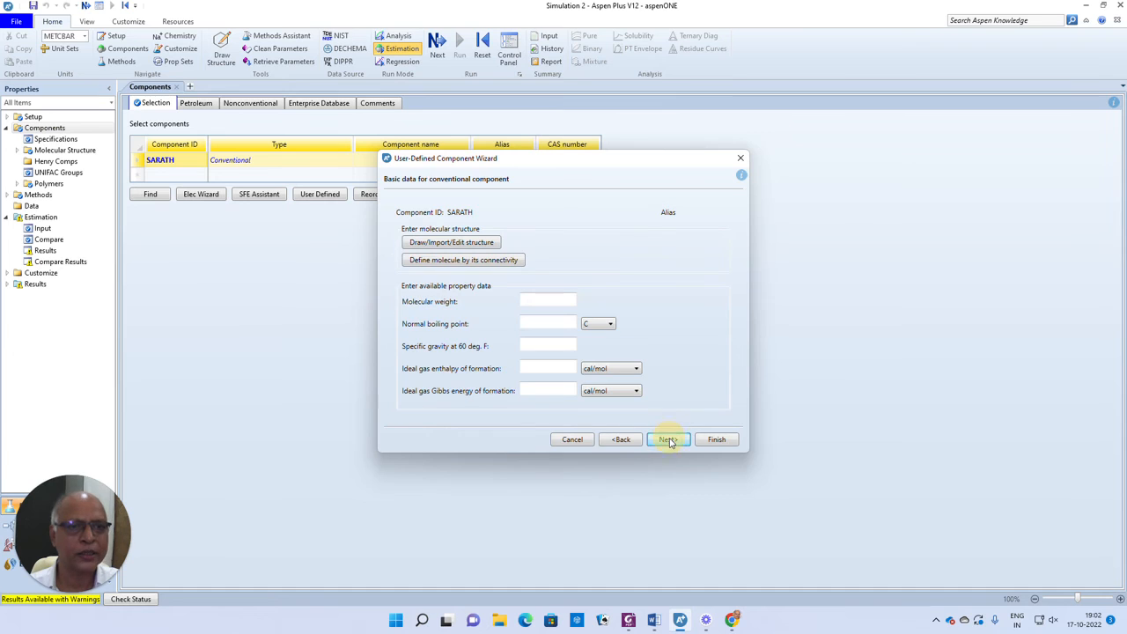
click(457, 243)
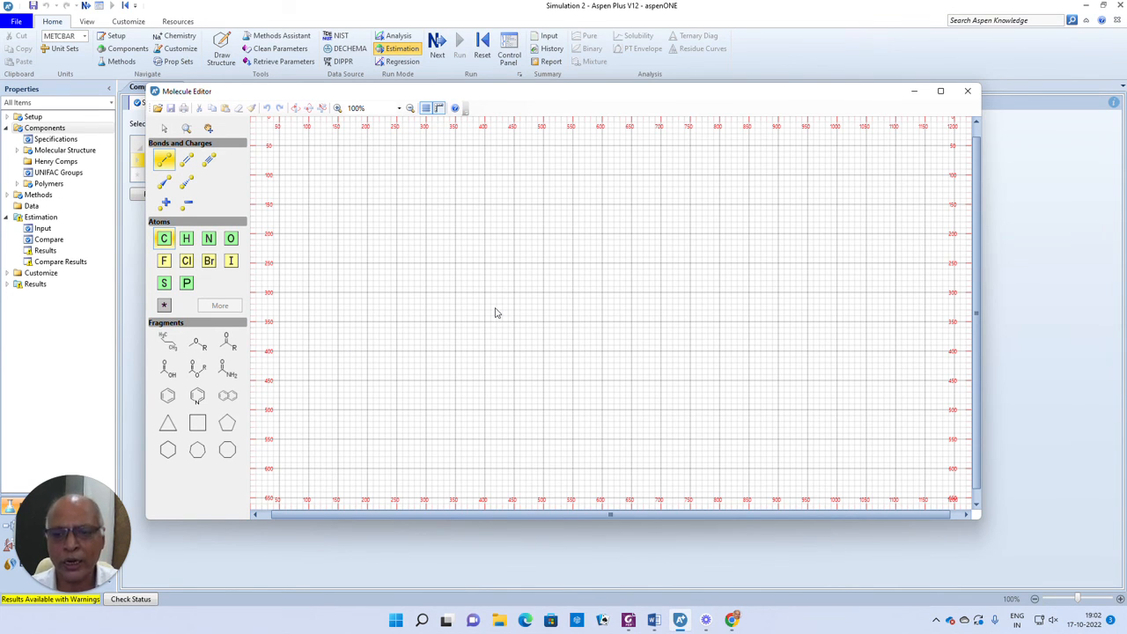
Import the molecule file 1634-04-4-2d.mol from the Downloads folder as the component's structure and close the Molecule Editor
click(158, 109)
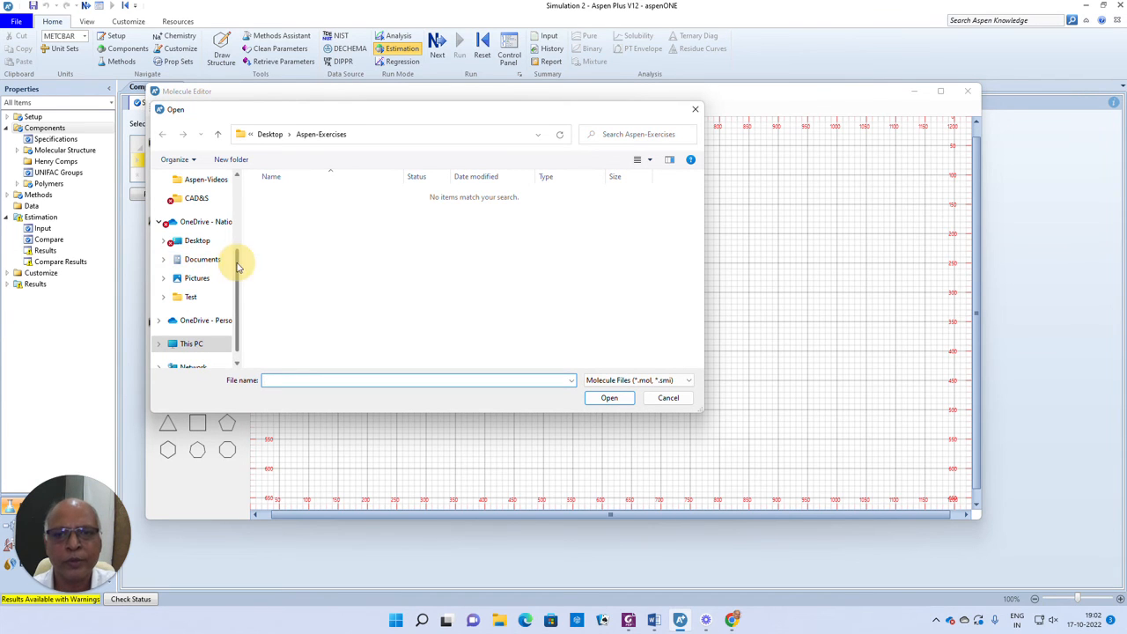
drag(238, 260, 236, 189)
click(202, 221)
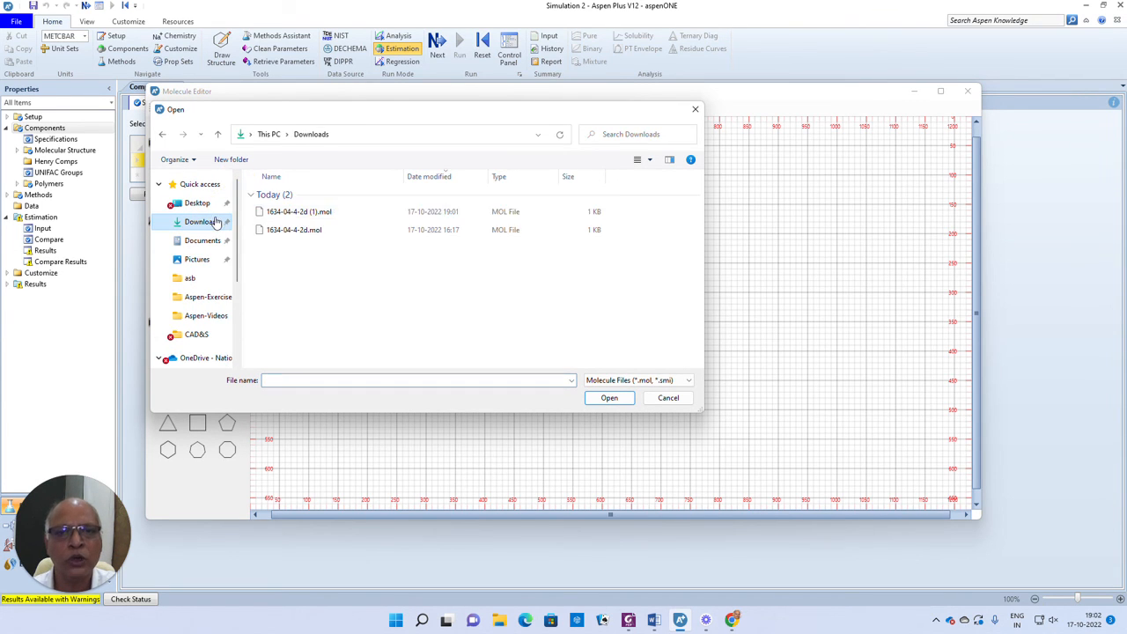
click(296, 232)
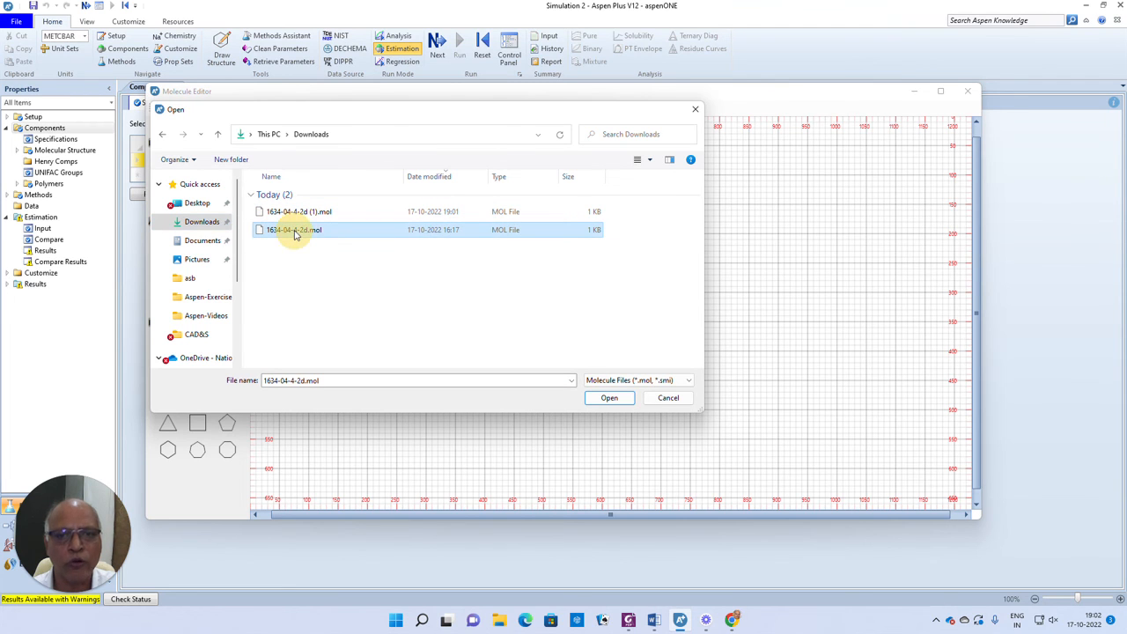
click(609, 397)
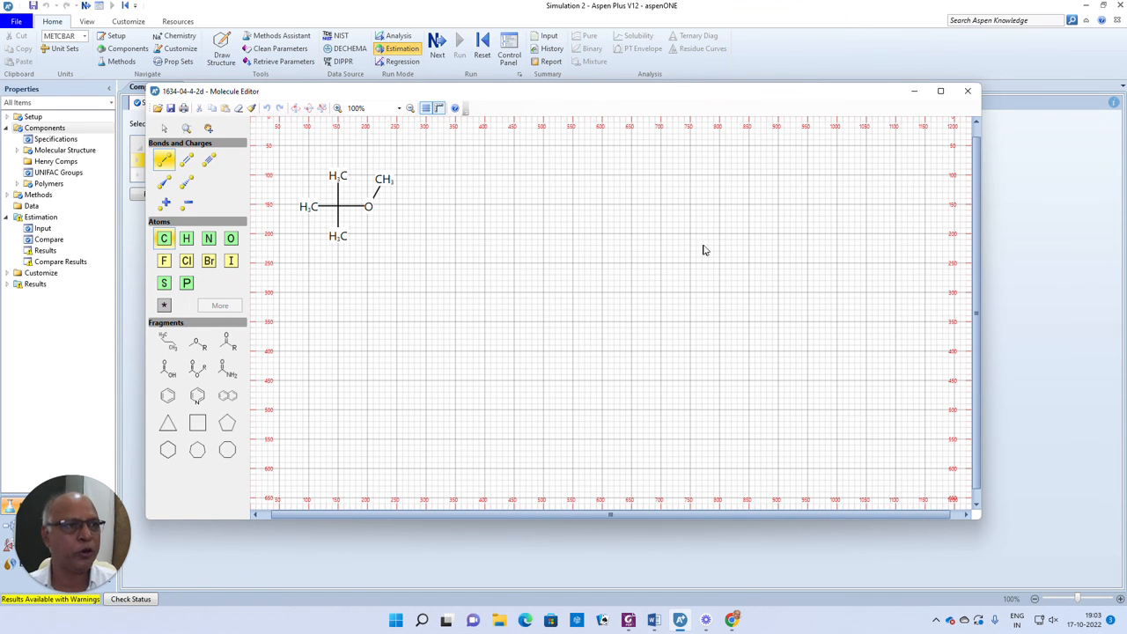
click(968, 91)
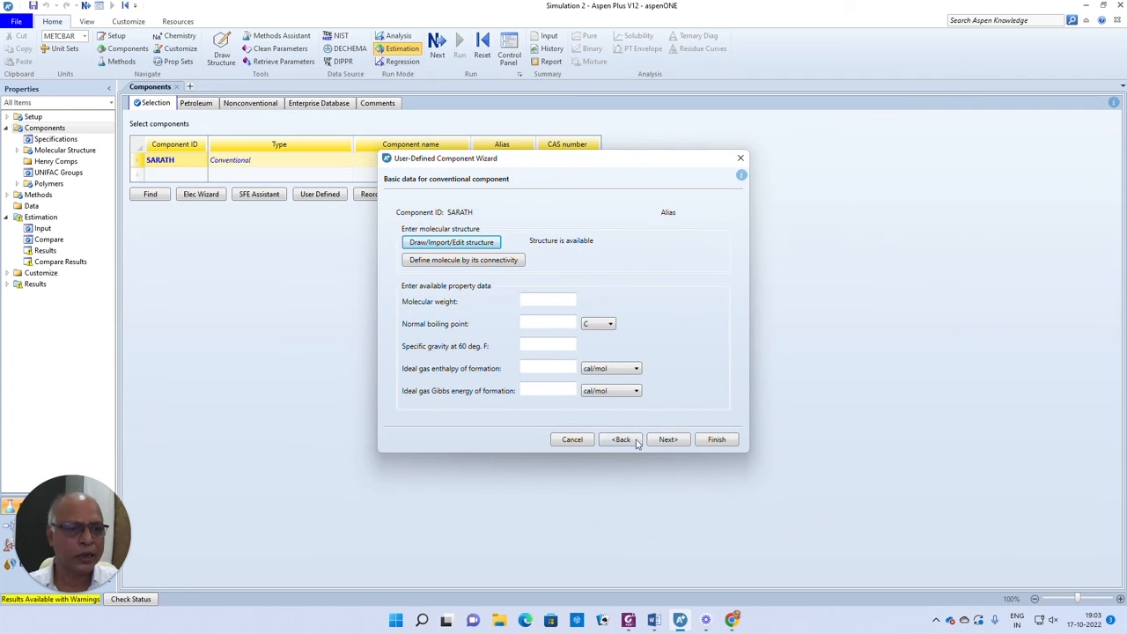
Evaluate the component's pure properties using NIST TDE from its molecular structure
click(668, 441)
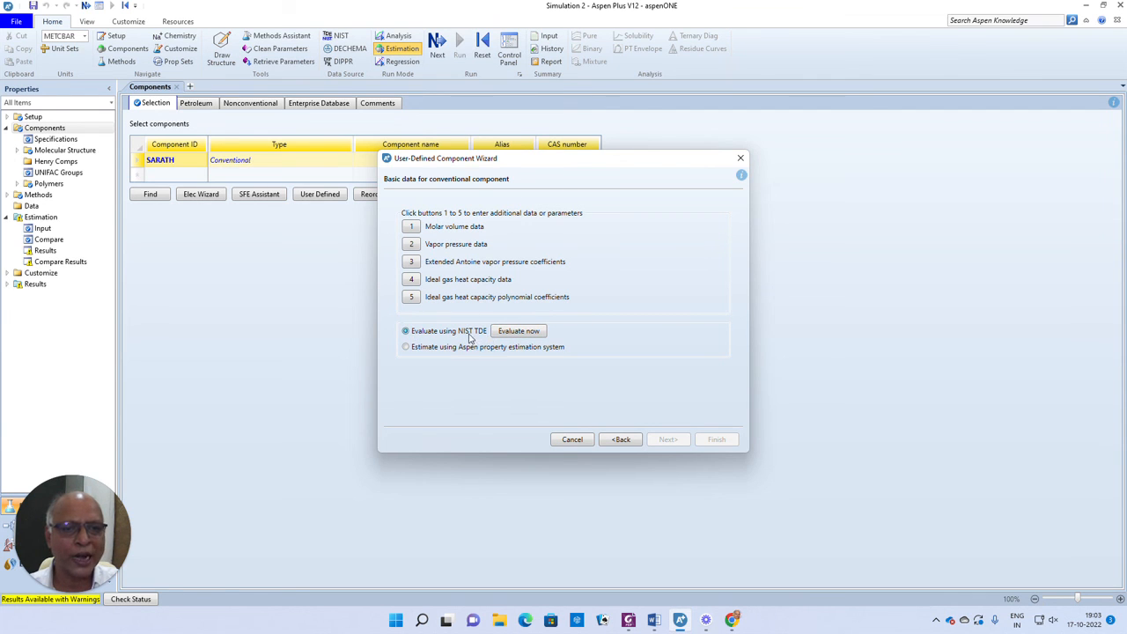
click(515, 332)
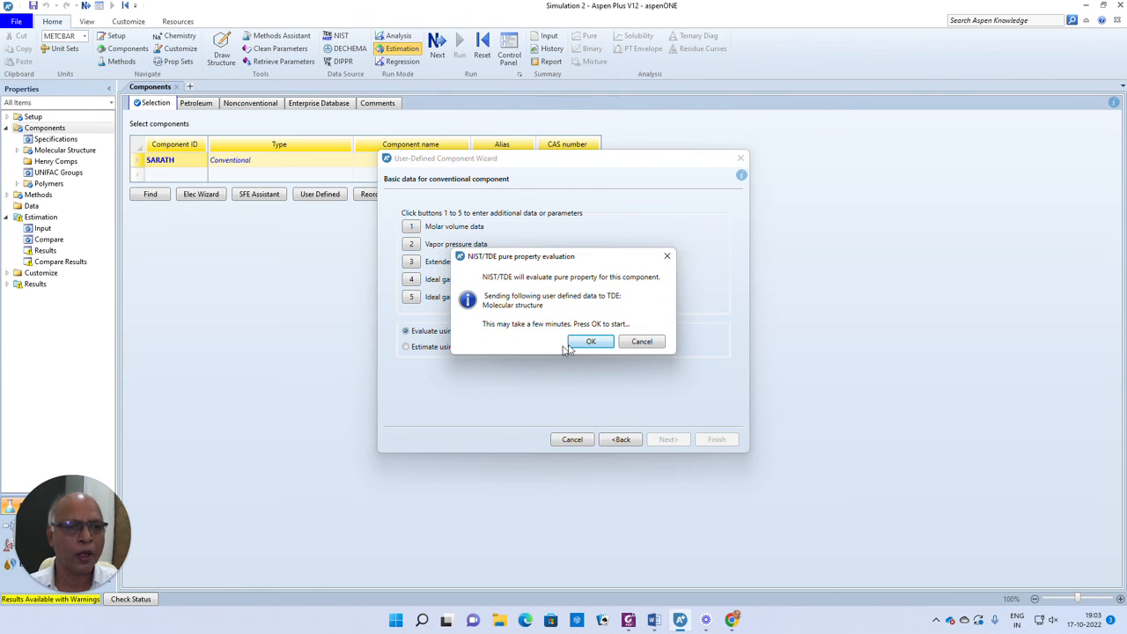
click(589, 342)
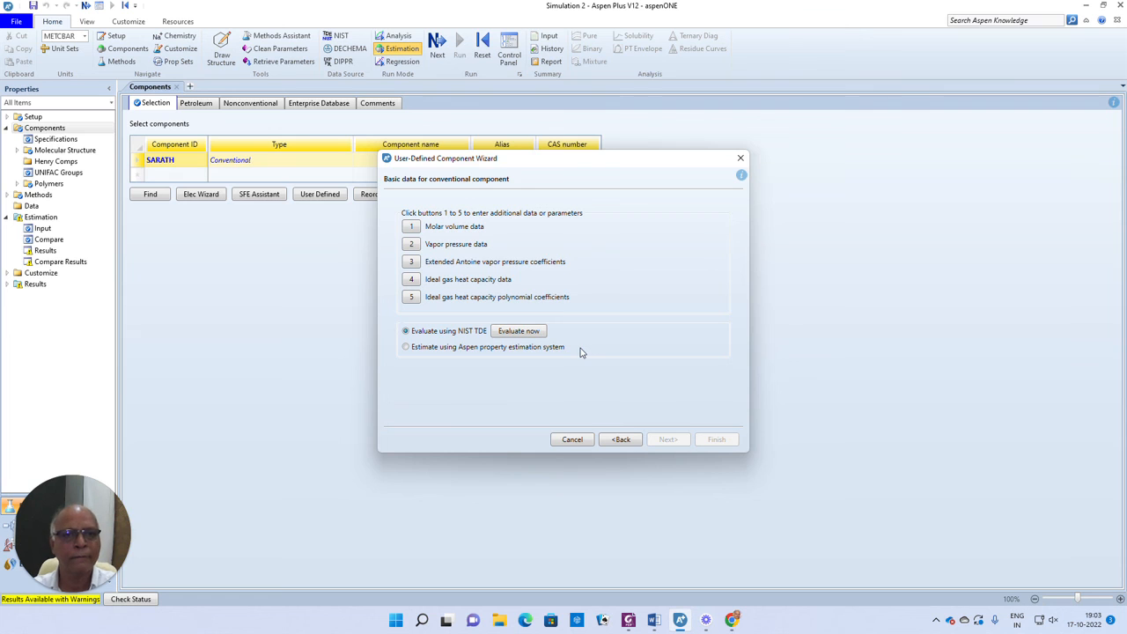
click(642, 321)
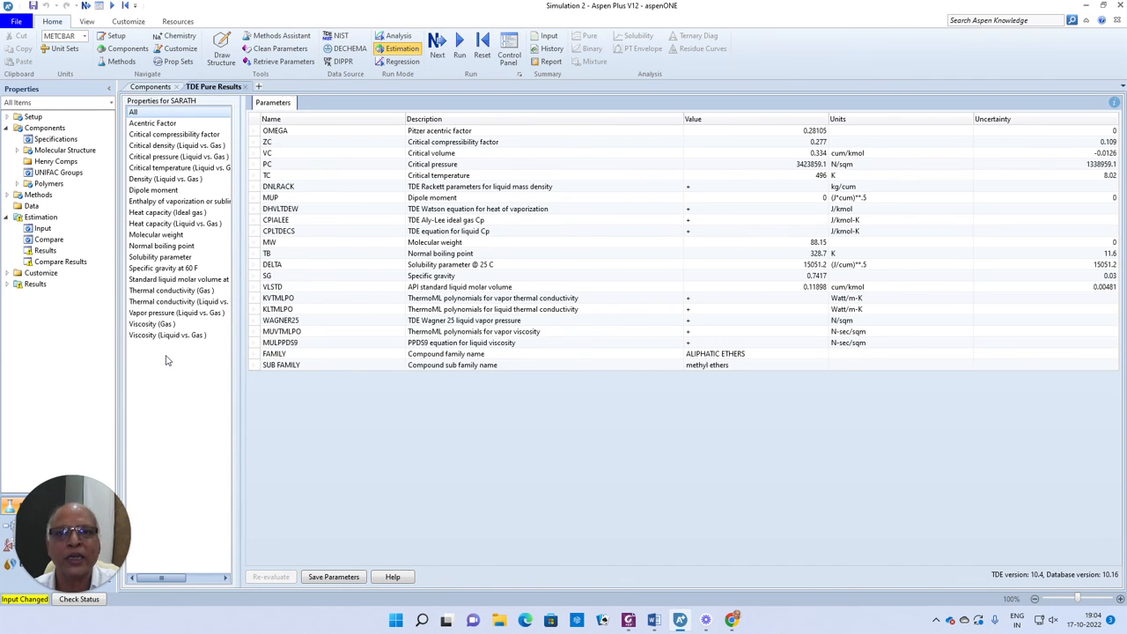
Reopen the component in the User-Defined Component Wizard, examine its atom connectivity and graphical structure, and close the wizard
click(150, 87)
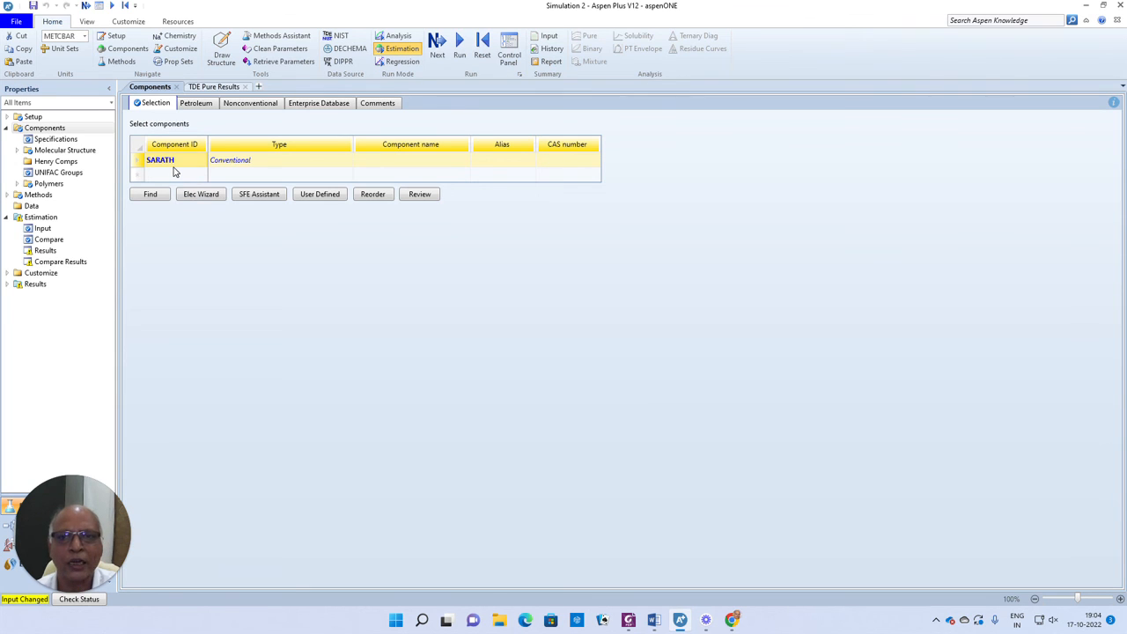
click(320, 194)
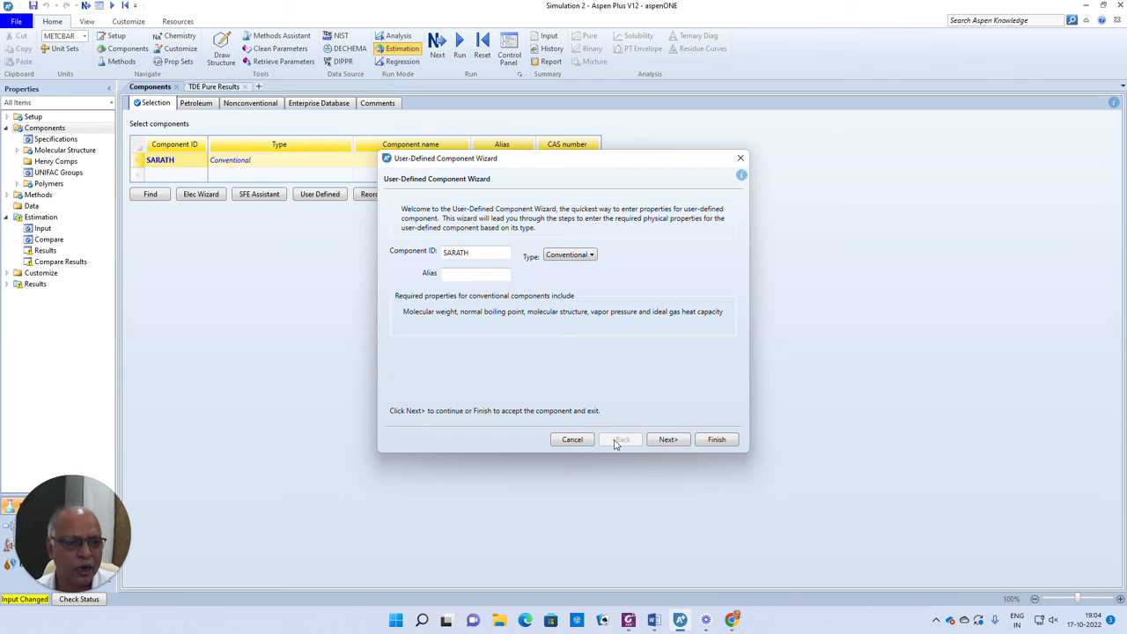
click(670, 440)
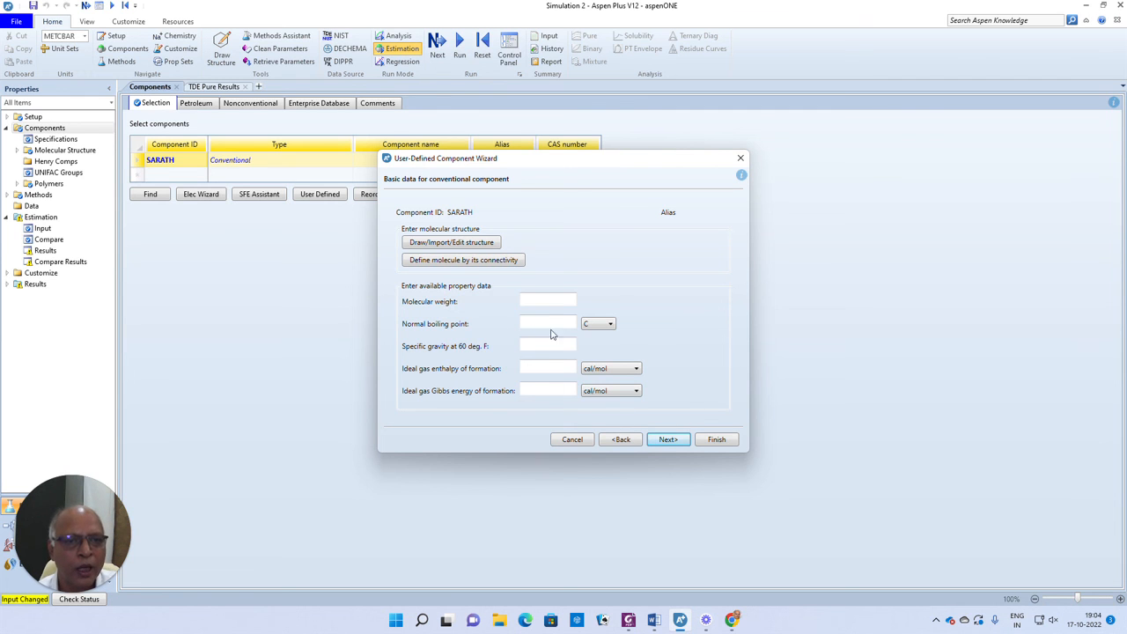
click(473, 261)
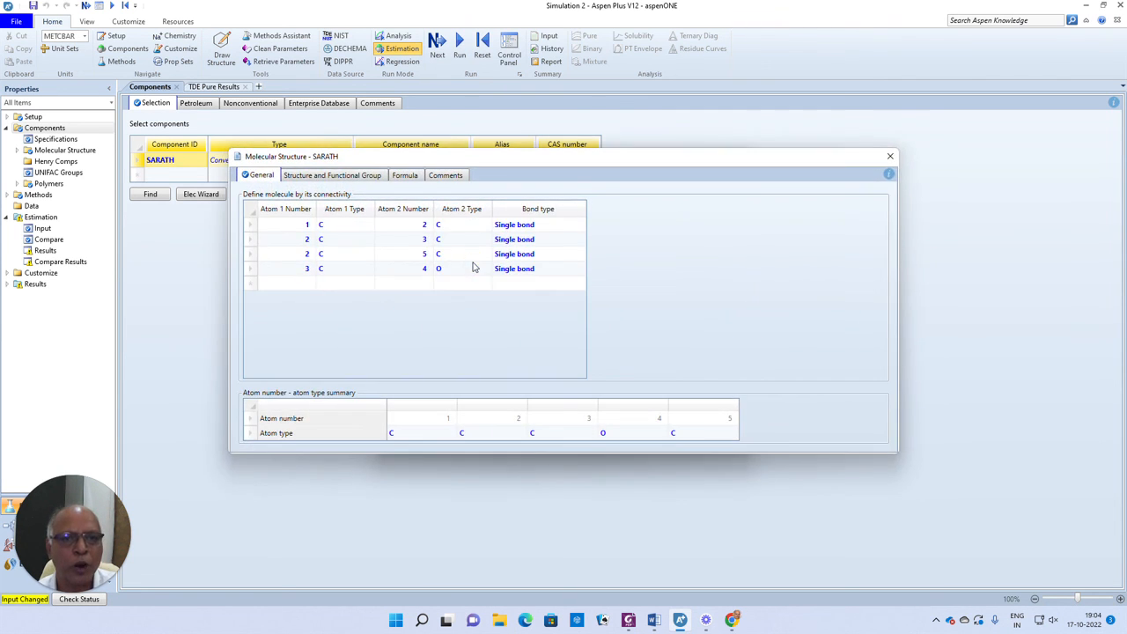
click(355, 179)
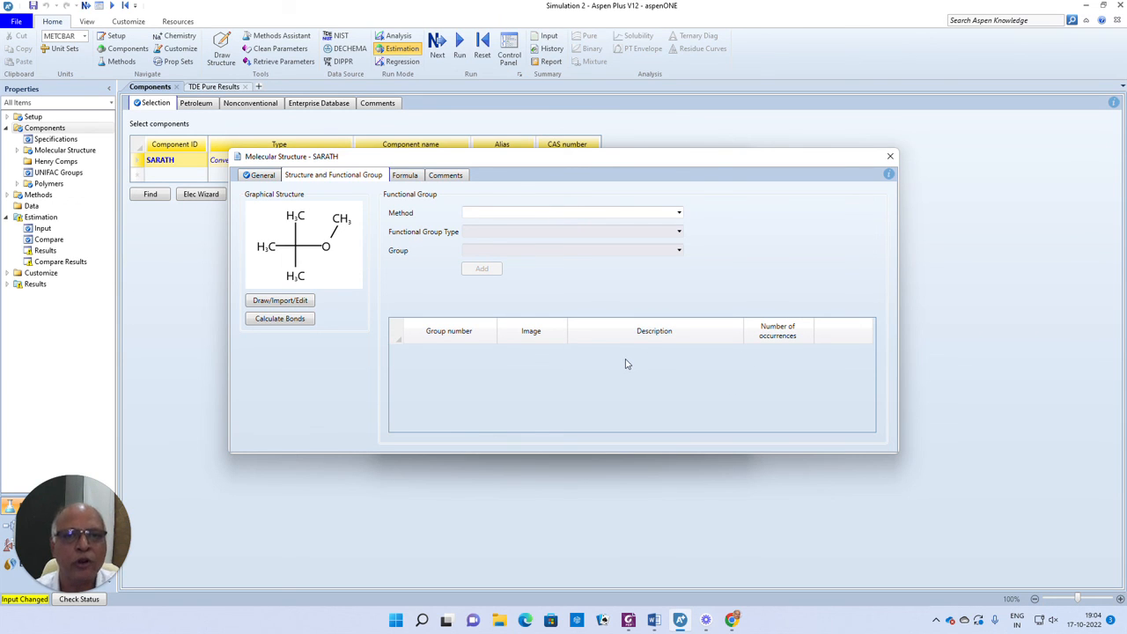
click(891, 157)
click(741, 158)
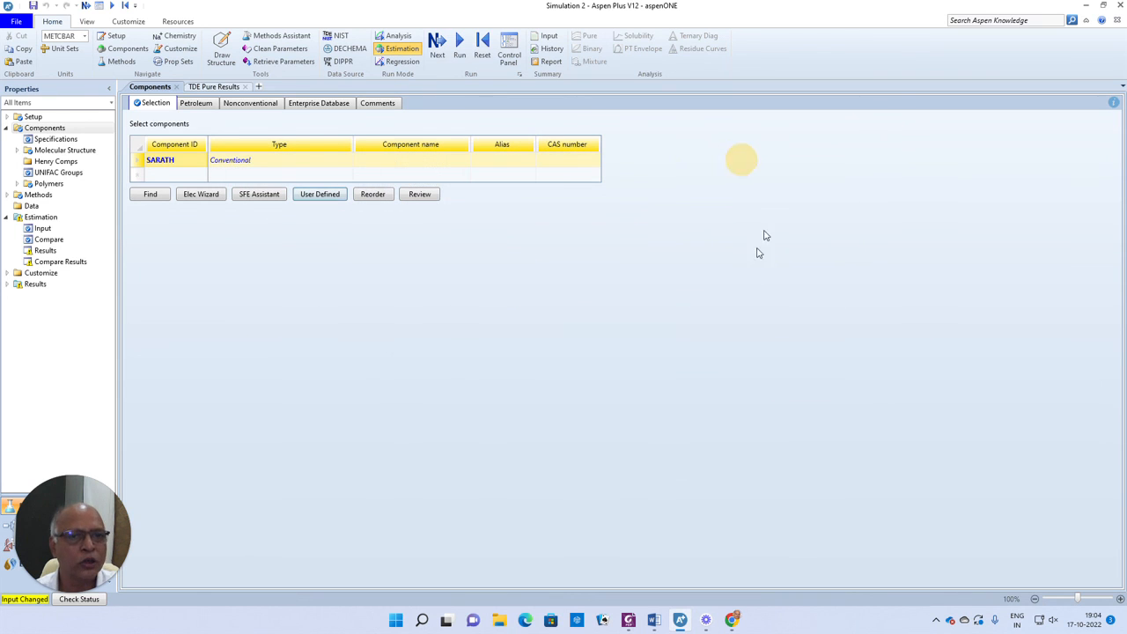